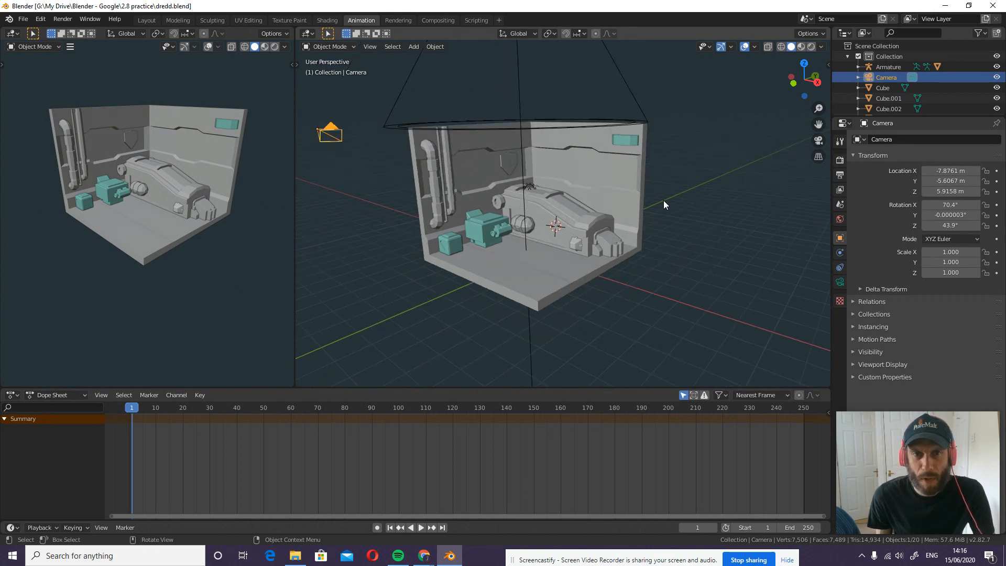
Step: Toggle the Screencast Keys display for the 3D viewport
key(n)
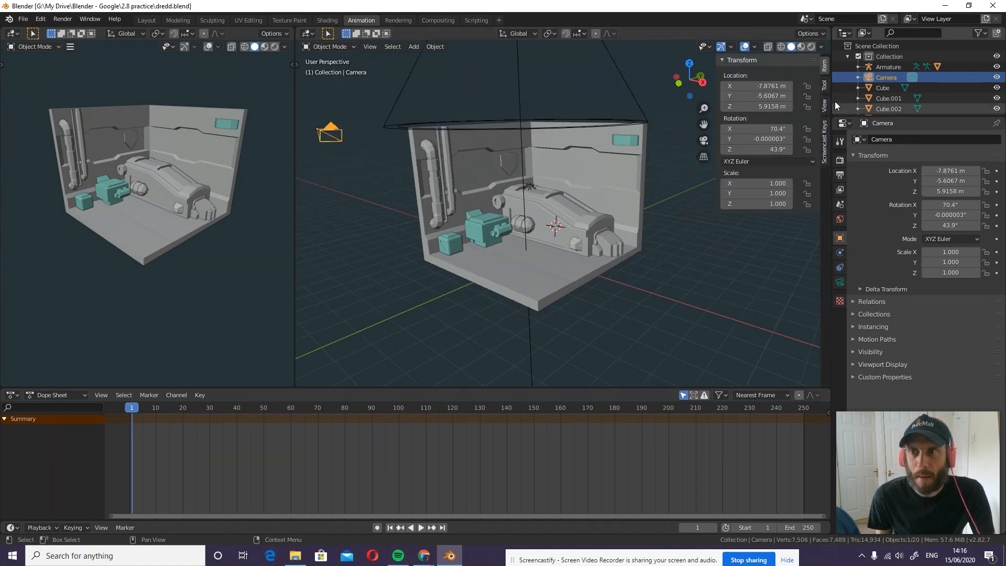
click(823, 147)
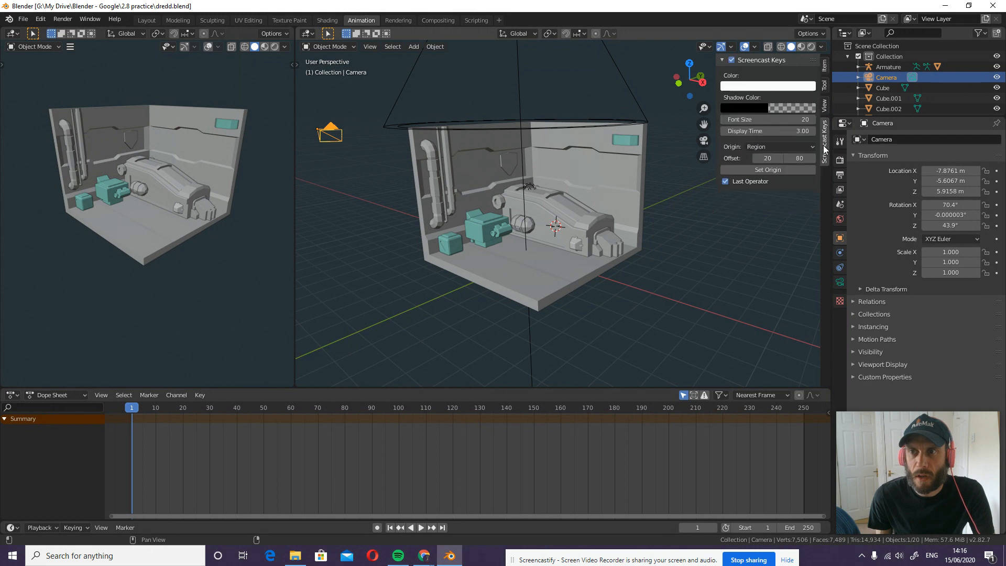
click(732, 60)
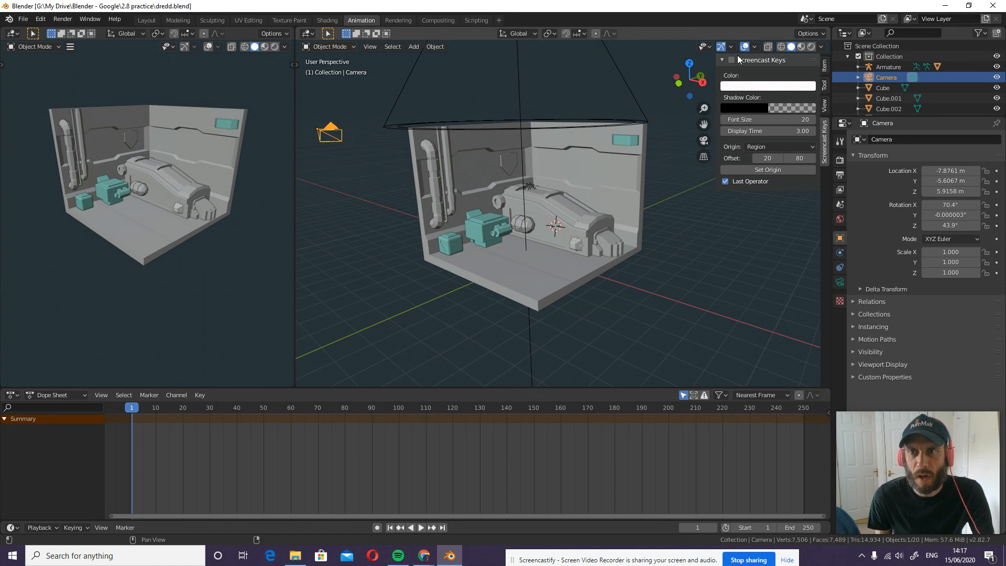
key(n)
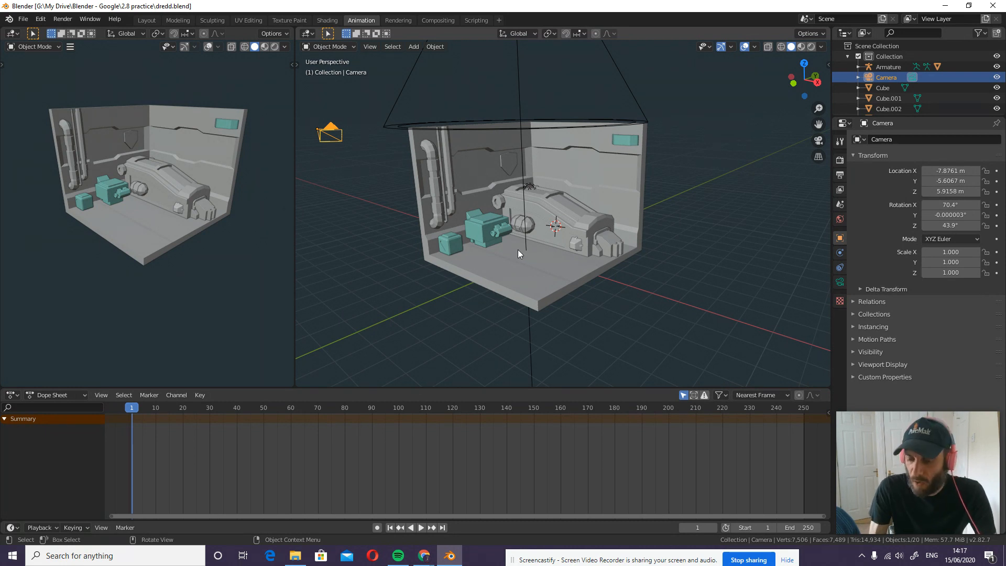
Step: View the room in orthographic front view and from an angled perspective showing both walls and the floor
key(KP_5)
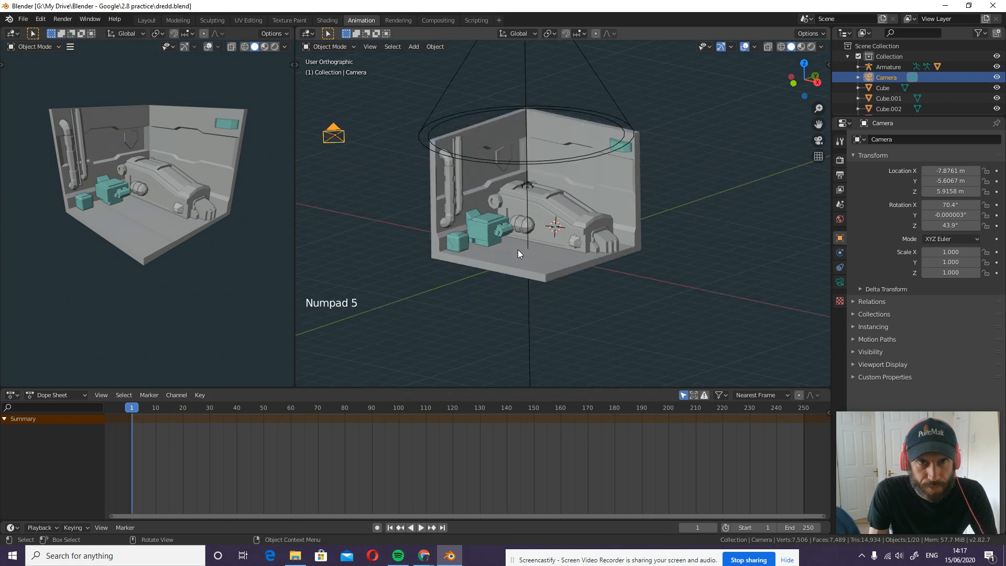
key(KP_1)
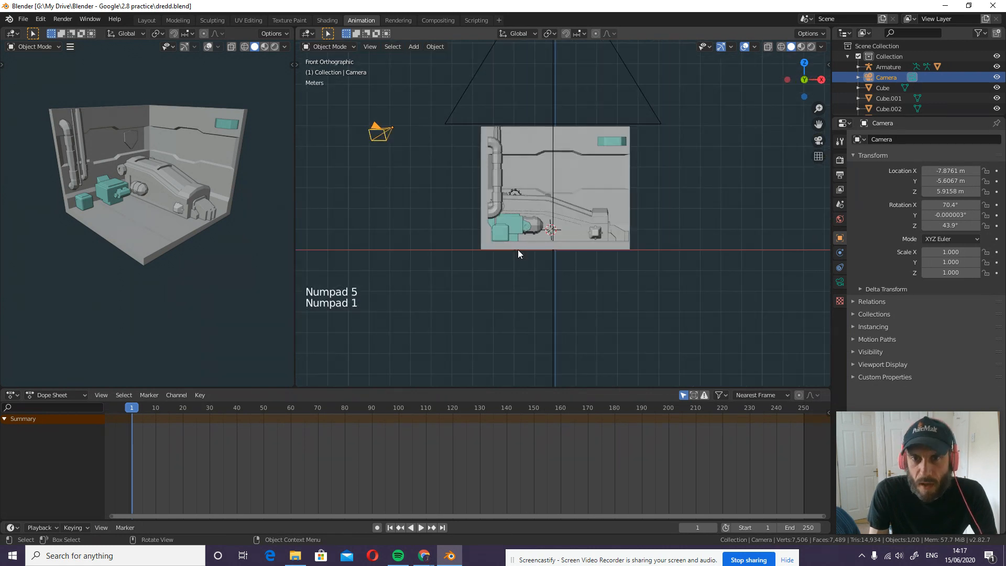
key(KP_6)
key(KP_6)
key(KP_6)
key(KP_6)
key(KP_8)
key(KP_8)
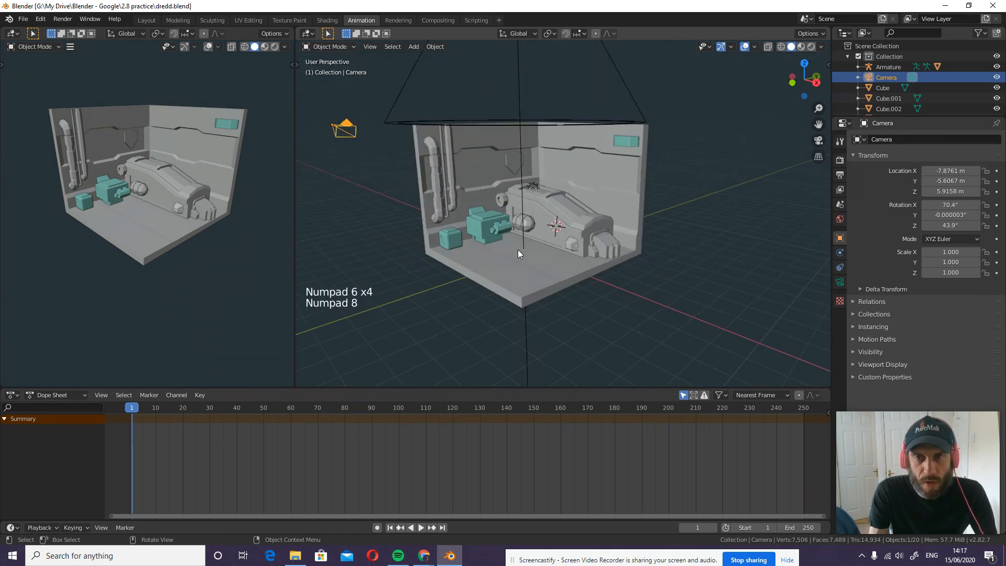
key(KP_2)
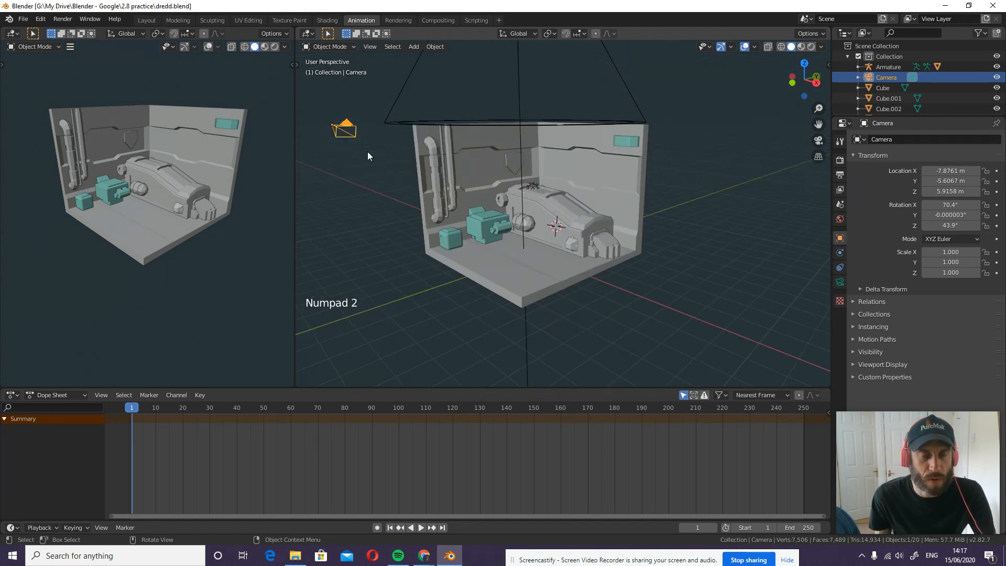
Step: Align the active camera to the current angled viewport view of the room
key(alt+a)
click(348, 125)
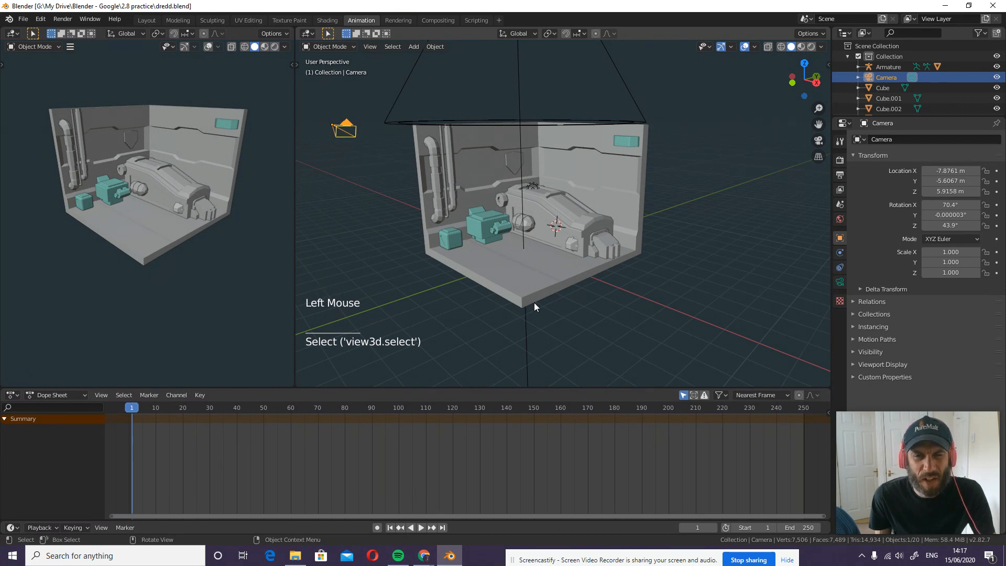
middle_drag(533, 303, 541, 300)
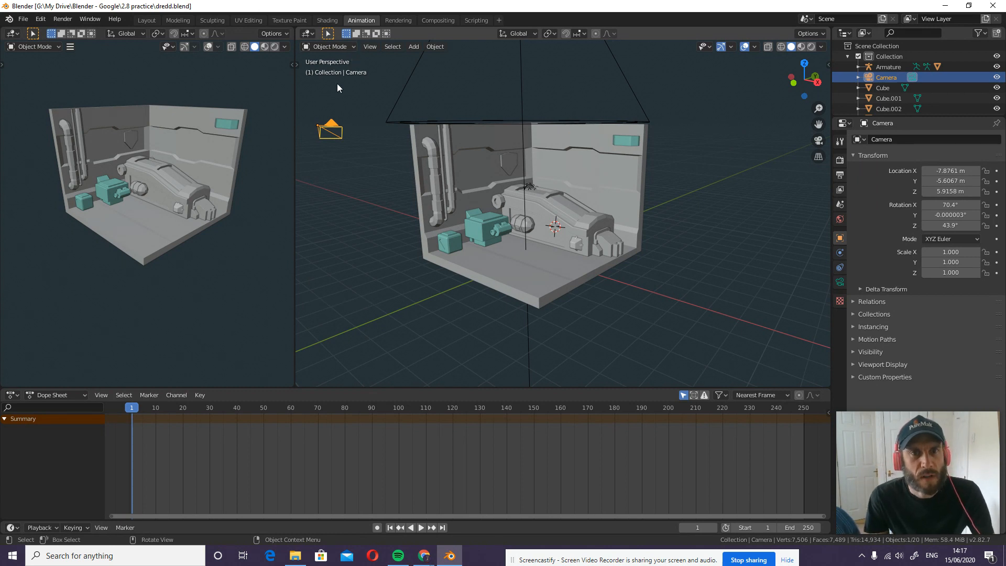
click(369, 47)
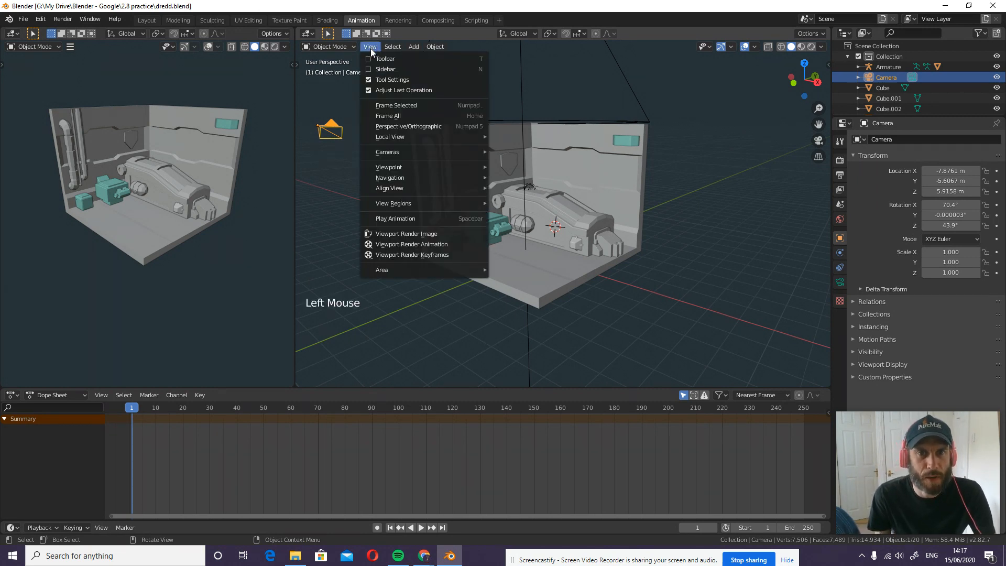
mouse_move(402, 189)
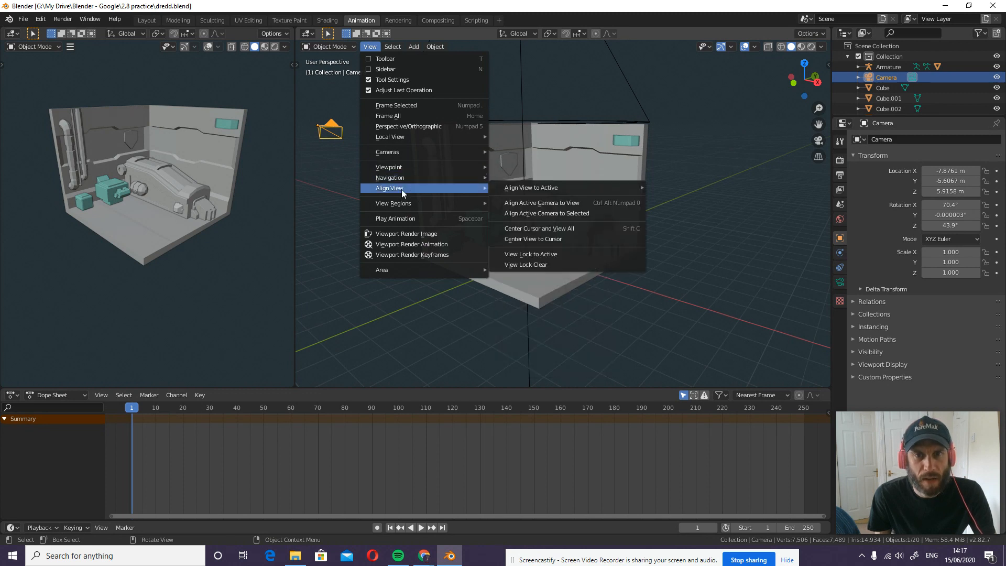
click(538, 204)
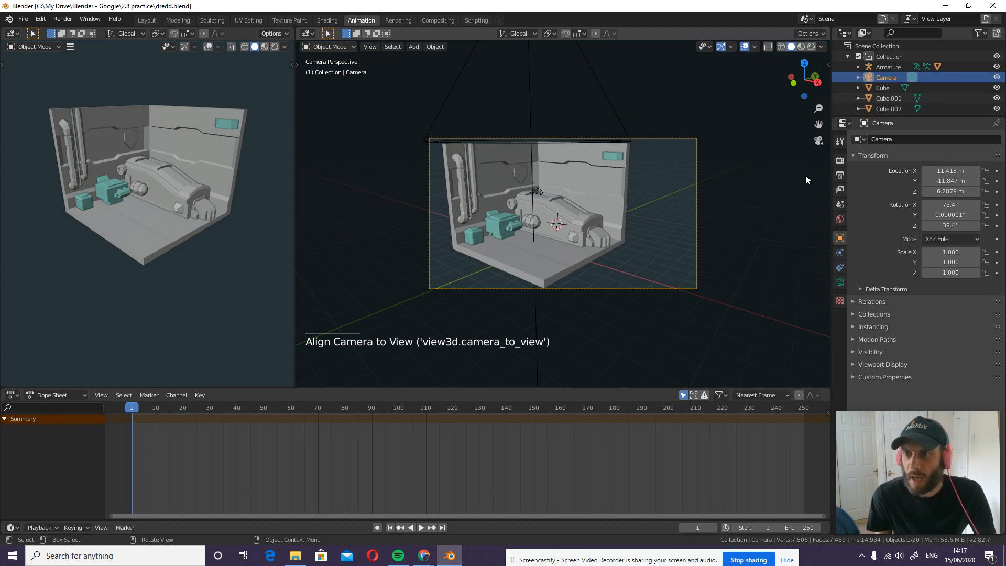
Step: Set the camera's lens type to Orthographic
click(840, 282)
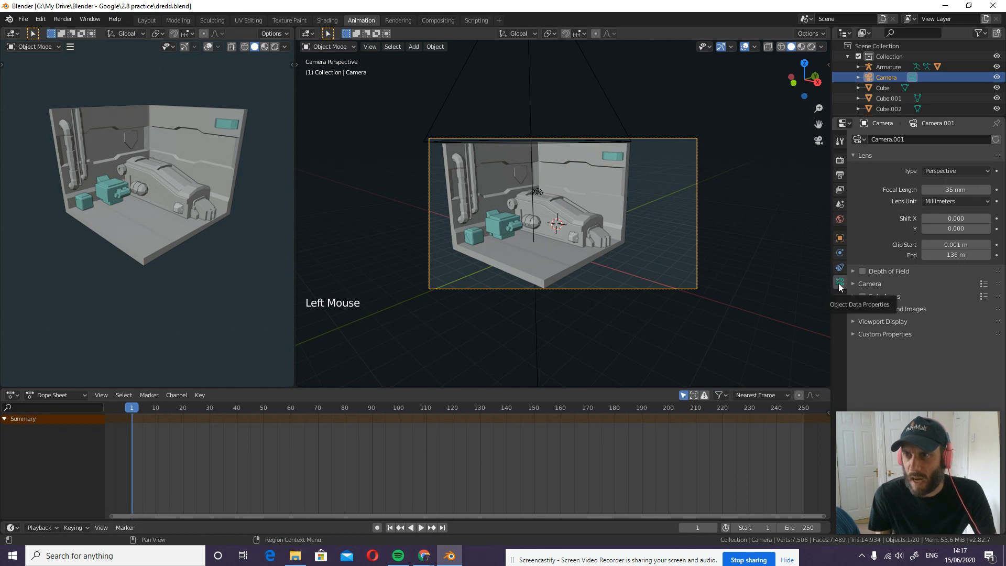
click(938, 170)
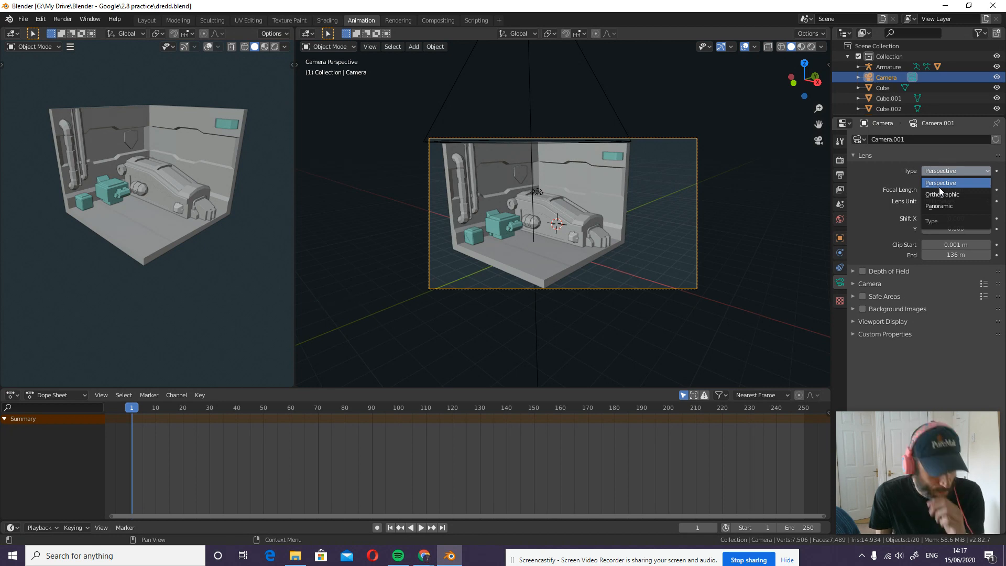
click(938, 187)
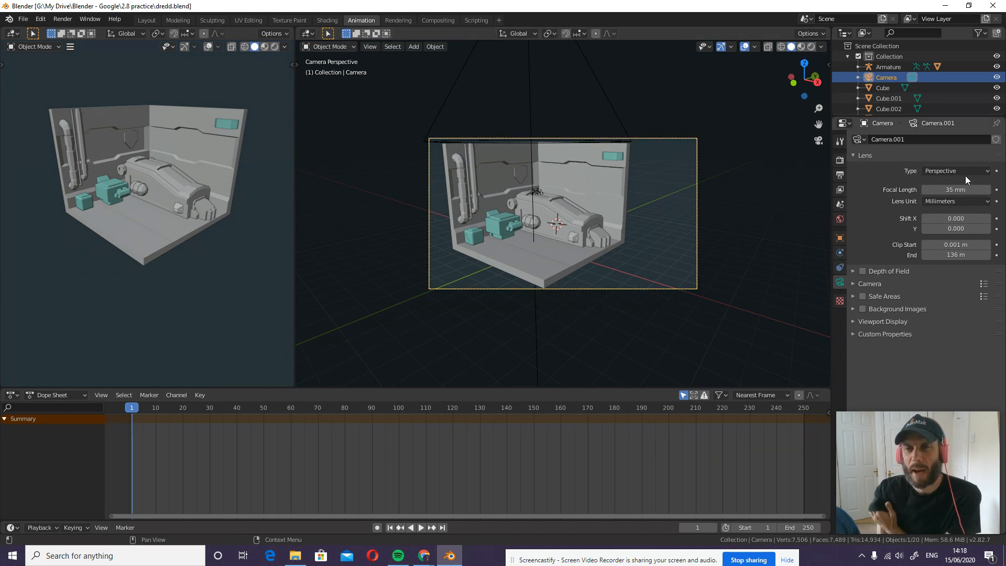
click(930, 169)
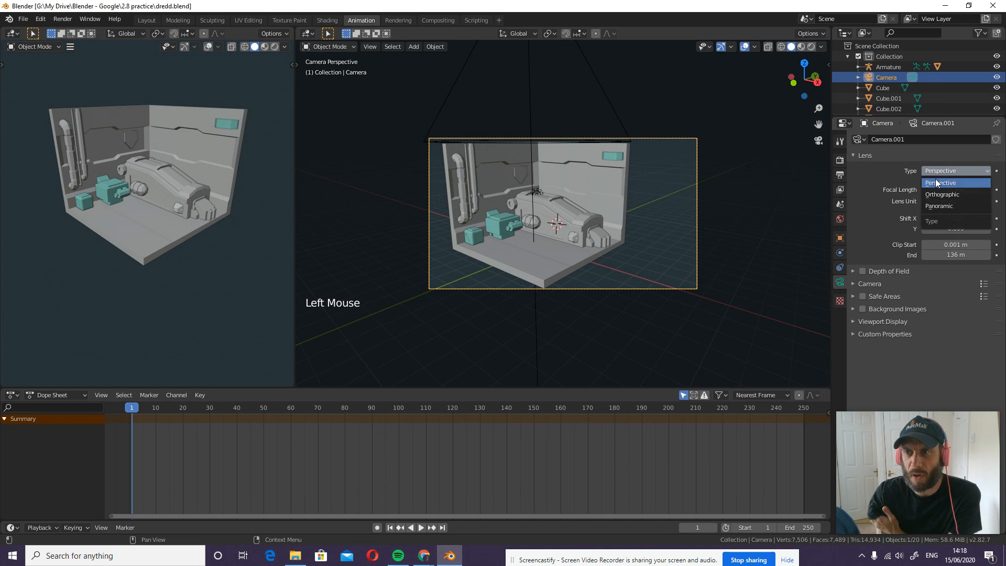
click(945, 194)
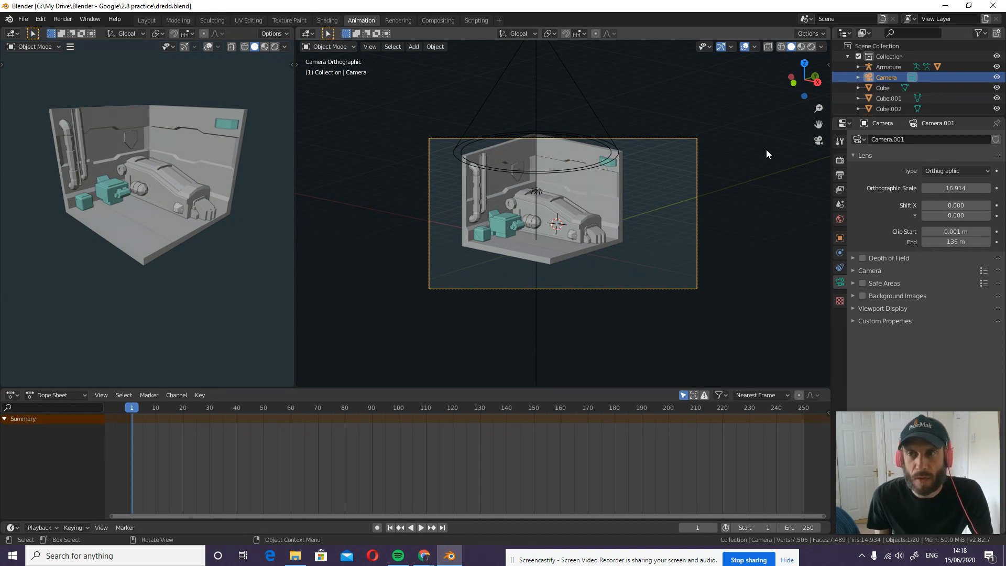
Step: Switch the camera's lens type to Perspective and back to Orthographic to compare the two projections
click(965, 169)
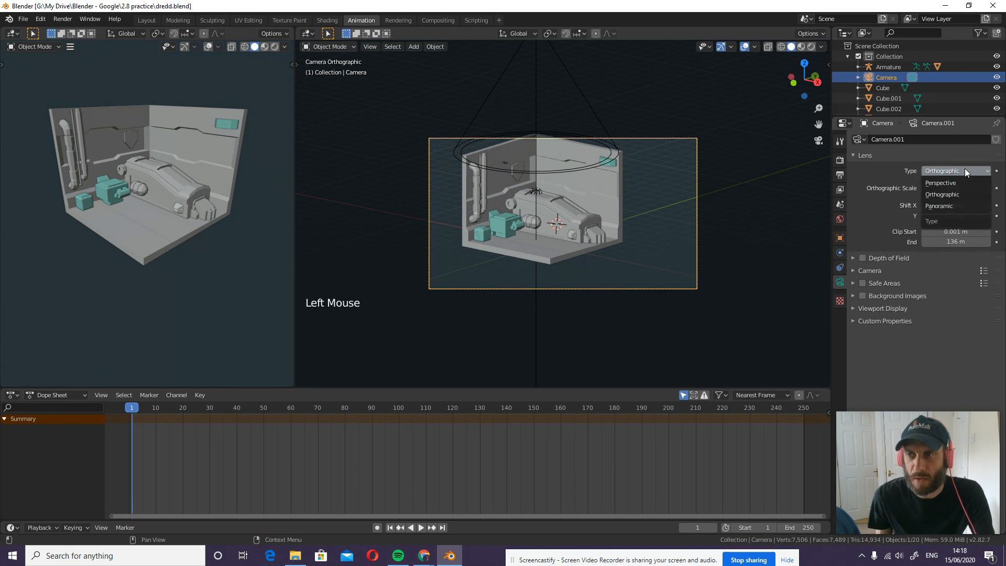
click(951, 181)
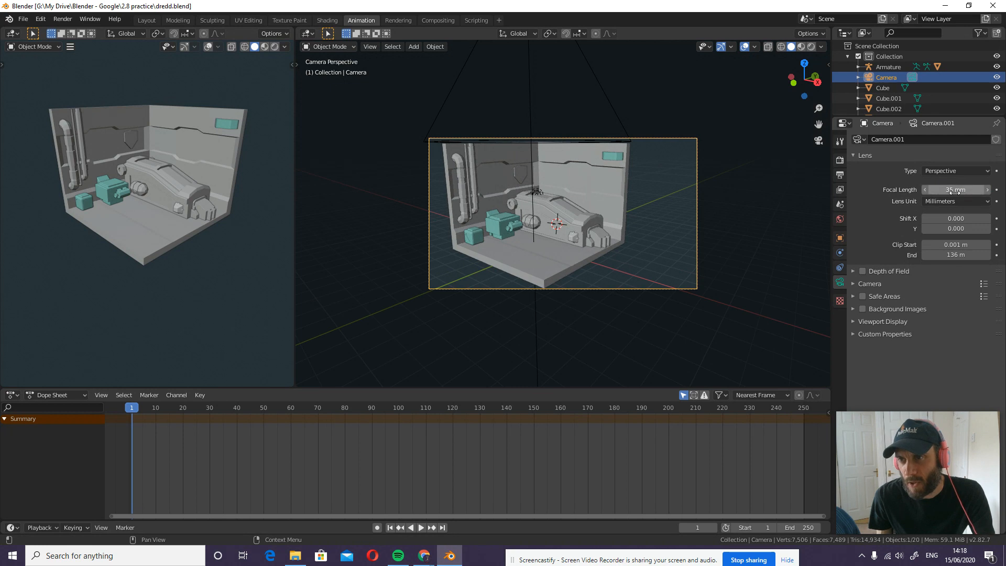
click(964, 171)
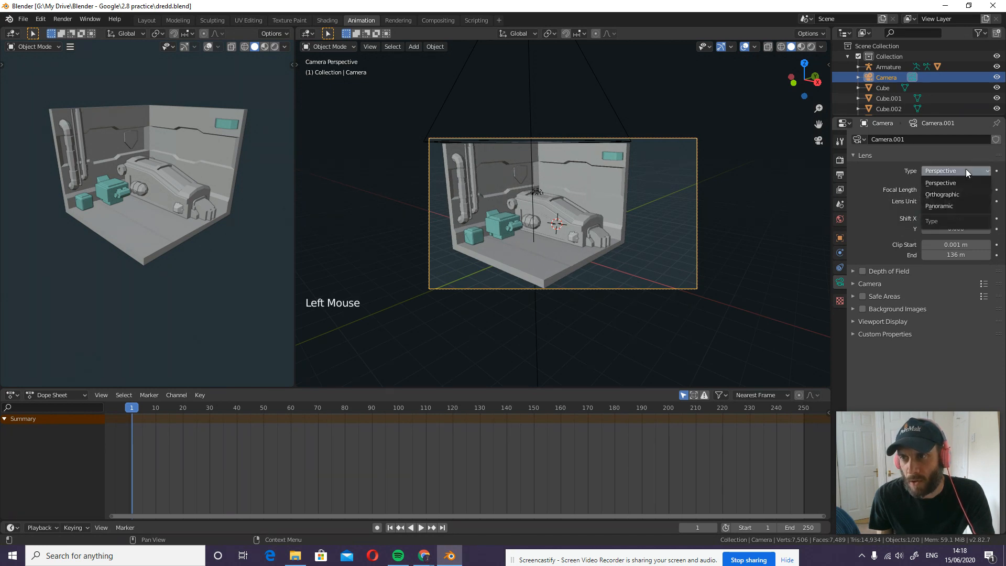
click(957, 193)
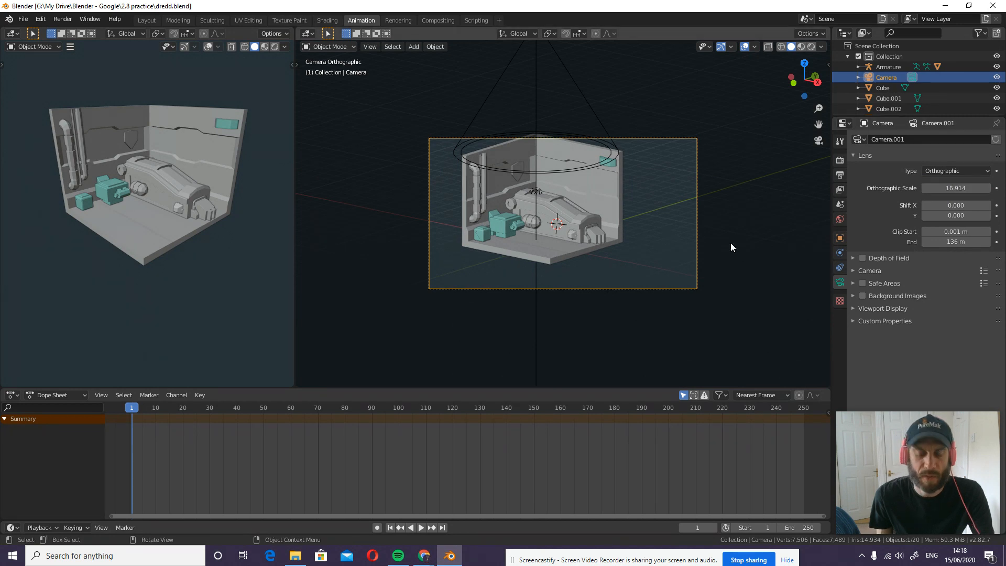
Step: Centre the room in the camera frame with Lock Camera to View enabled, and turn the lock off
key(n)
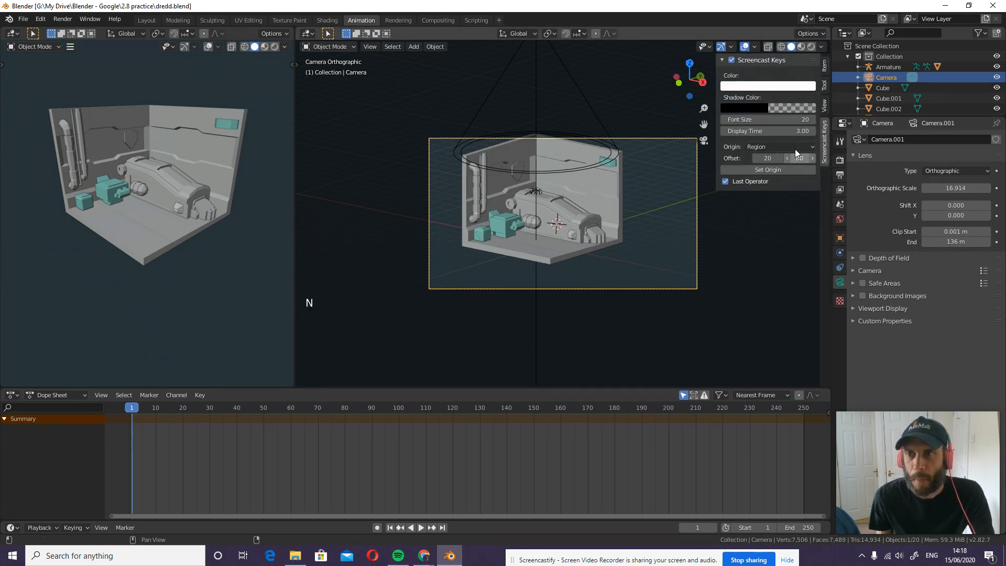
click(825, 103)
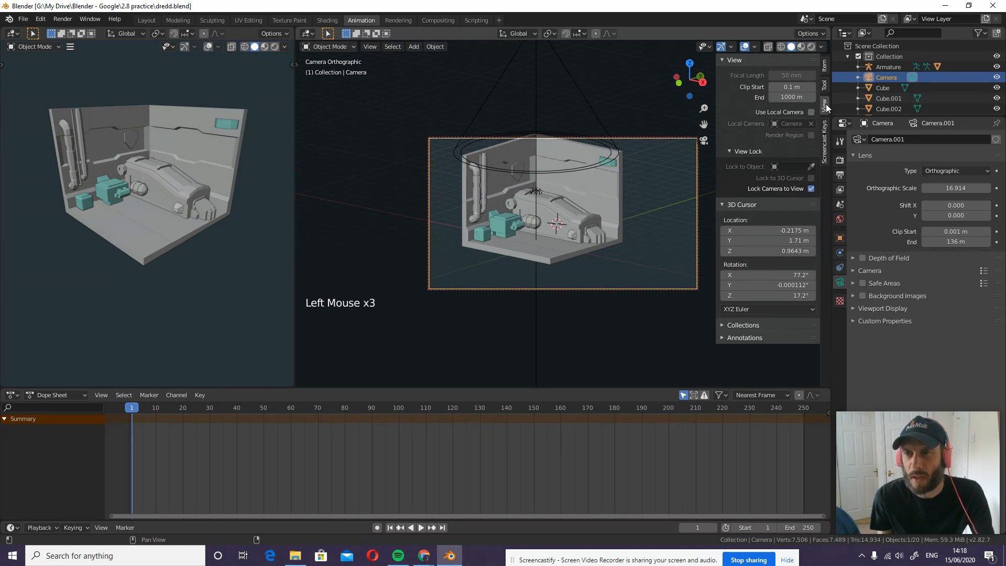
shift+middle_drag(538, 212, 557, 232)
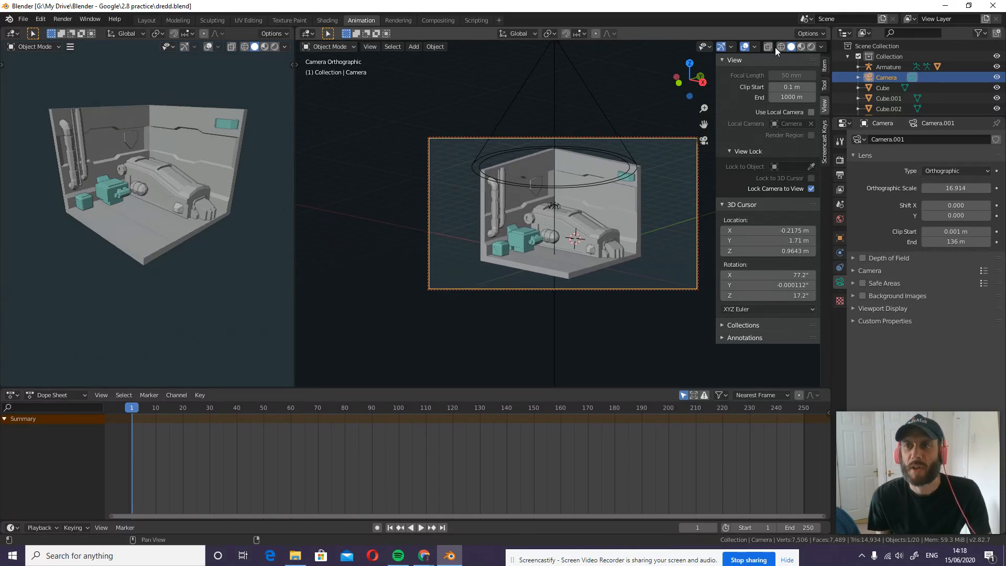
click(810, 187)
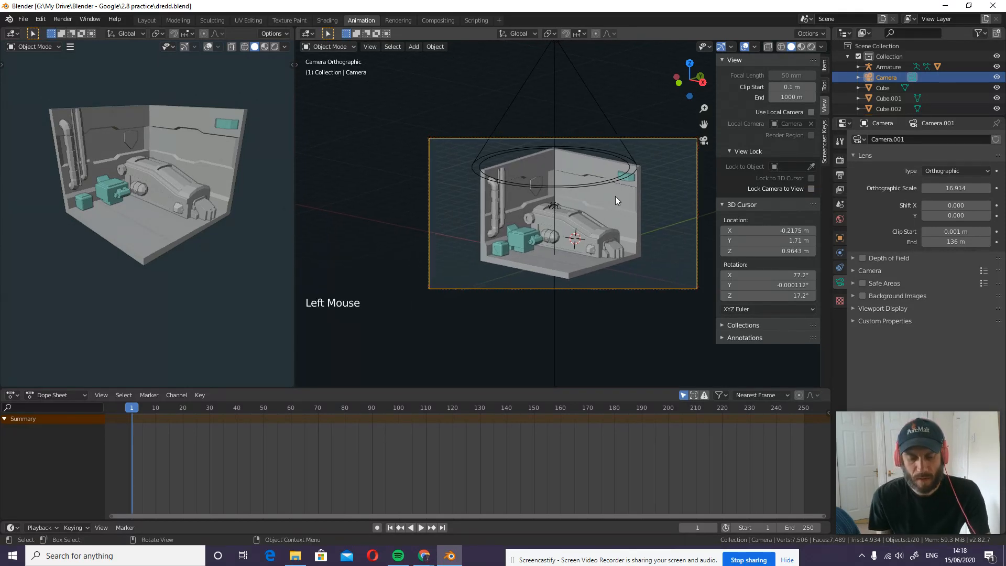
key(n)
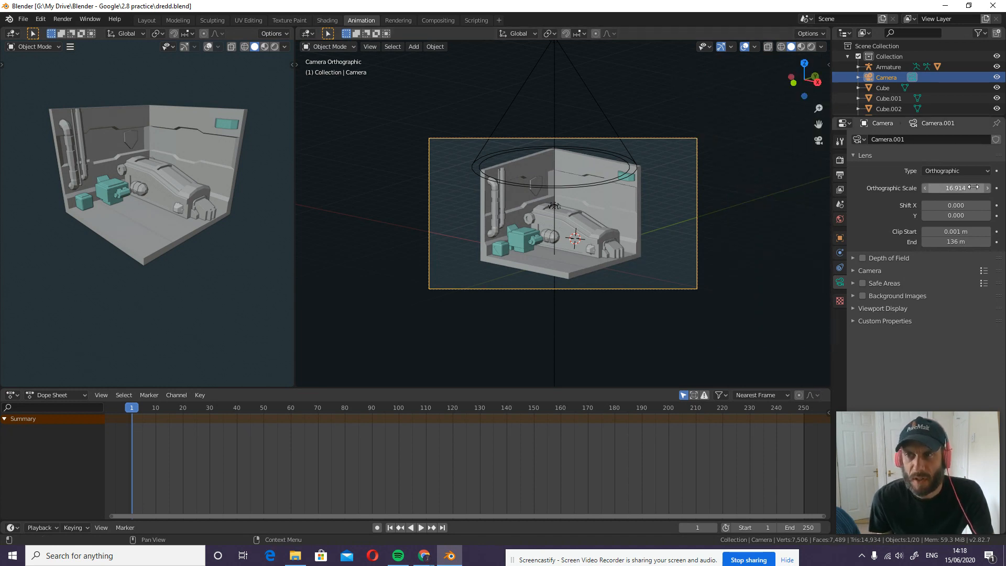
Step: Set the camera's orthographic scale to 29.914 and insert a keyframe for it at frame 1
drag(950, 186, 11, 185)
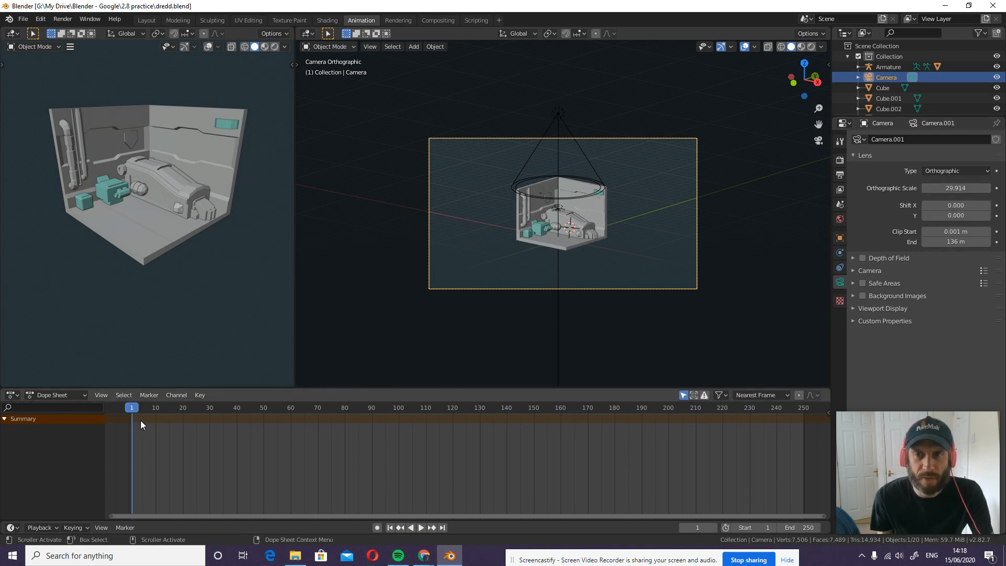
right_click(945, 190)
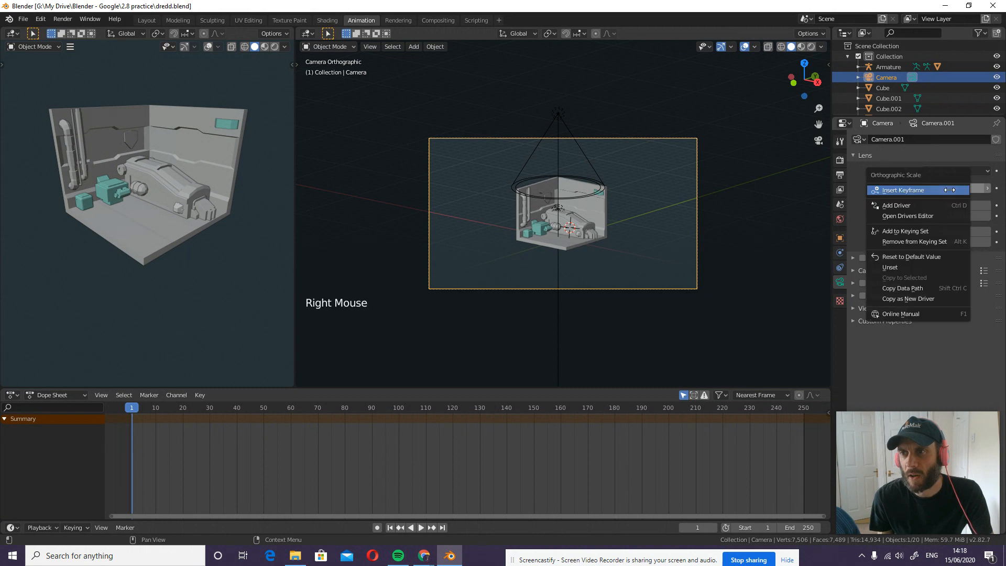
click(945, 190)
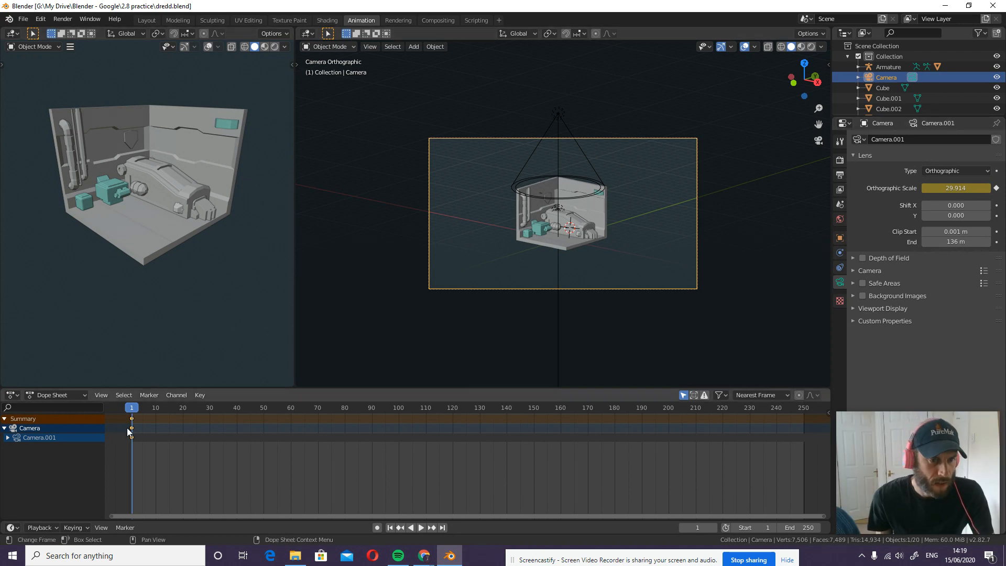
Step: At frame 100, set the camera's orthographic scale to 6.814 and insert a keyframe for it
click(134, 411)
drag(133, 412, 399, 408)
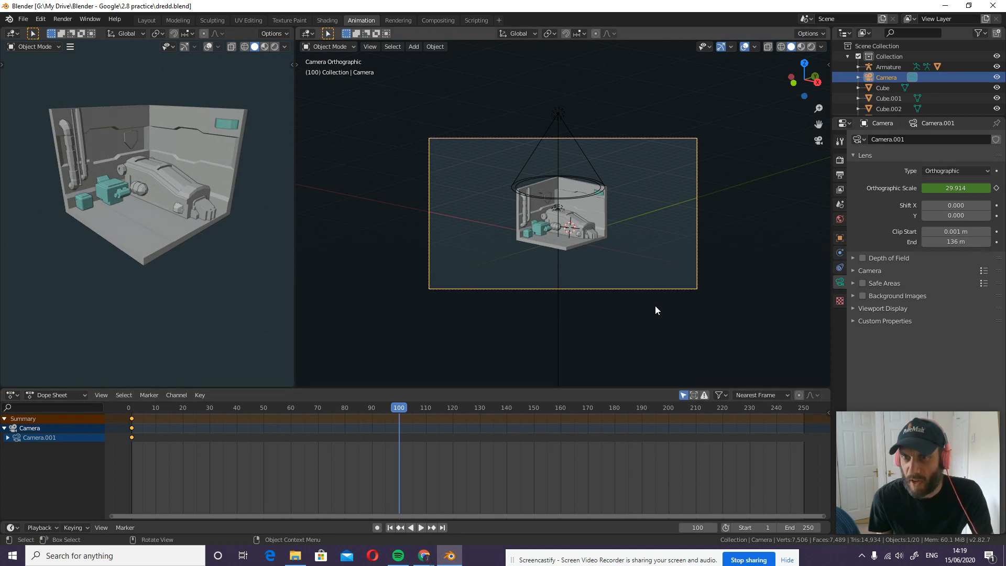
click(976, 186)
drag(976, 187, 852, 174)
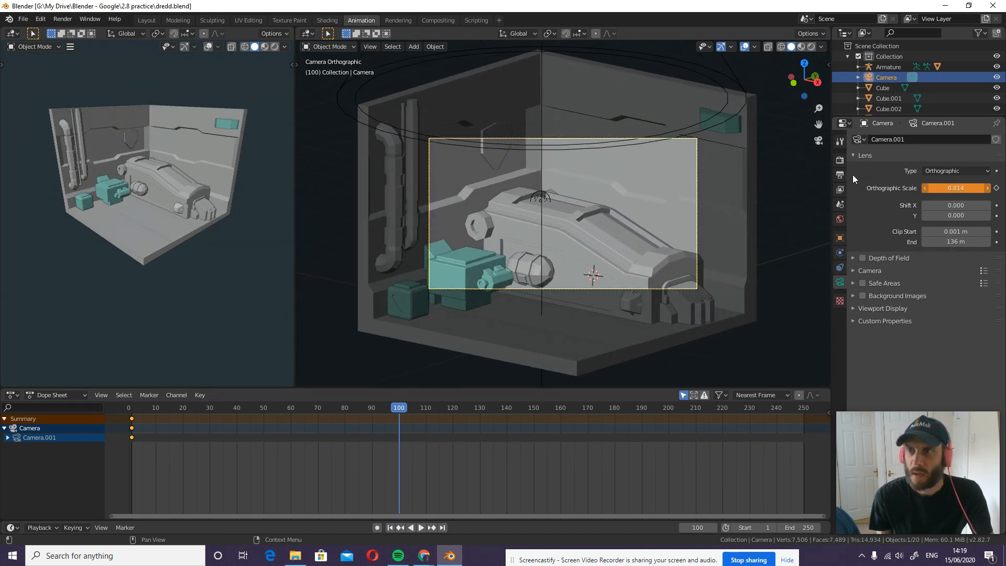
right_click(954, 187)
click(953, 187)
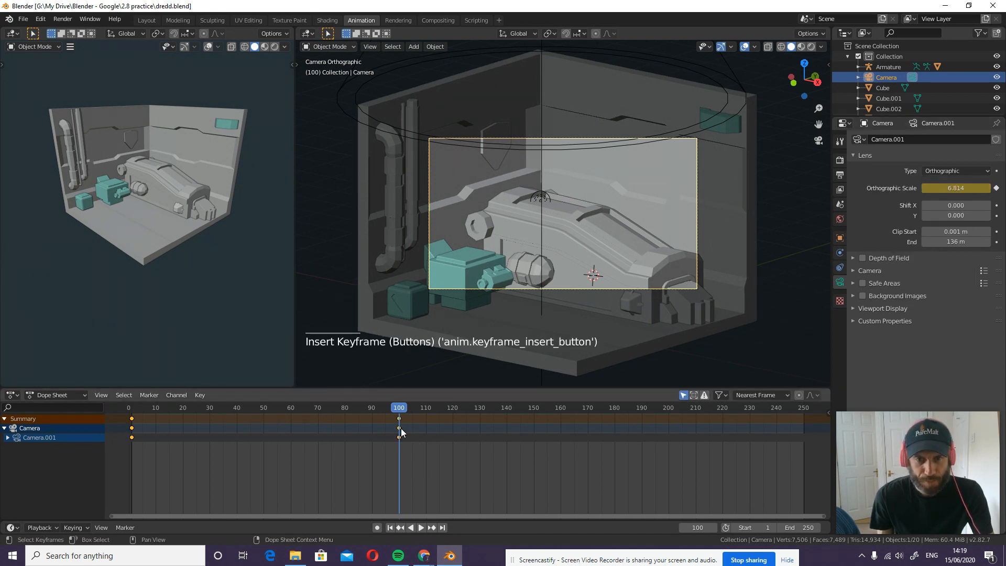
Step: Play the camera zoom from the first frame, stop playback and go to frame 100
click(391, 529)
click(420, 527)
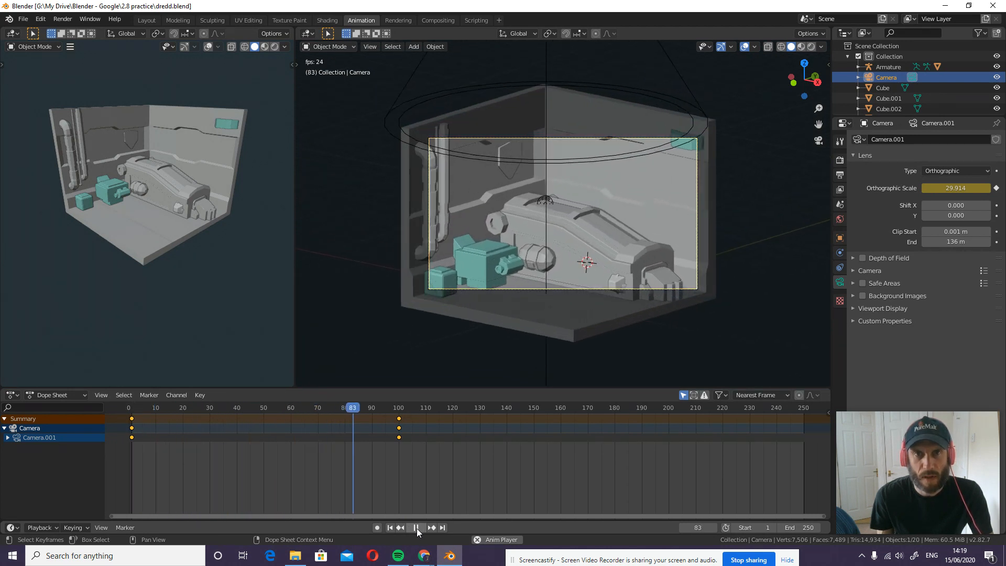
click(416, 528)
drag(393, 407, 399, 407)
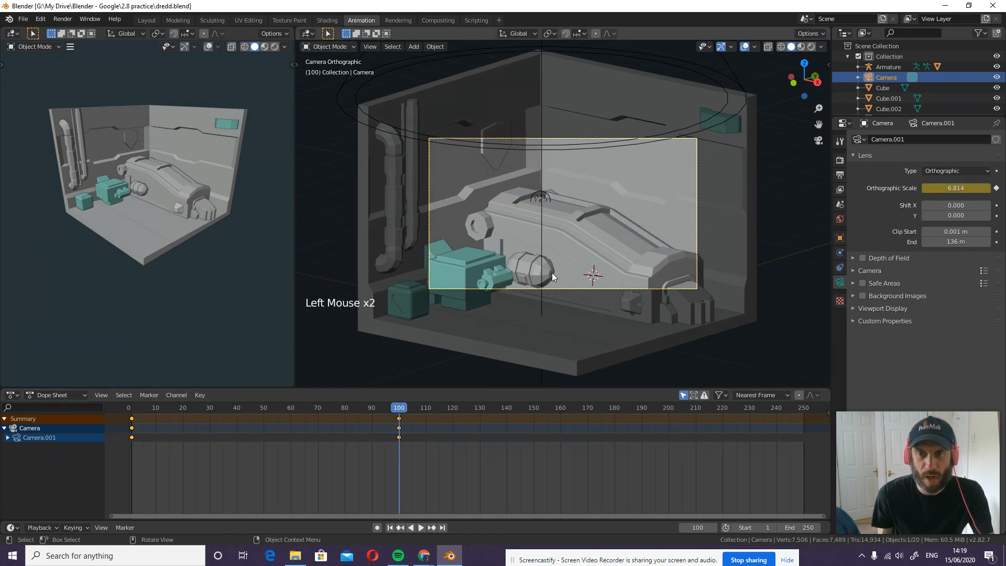
Step: Add a second camera in front view and move it straight up along Z to just above the room
key(KP_1)
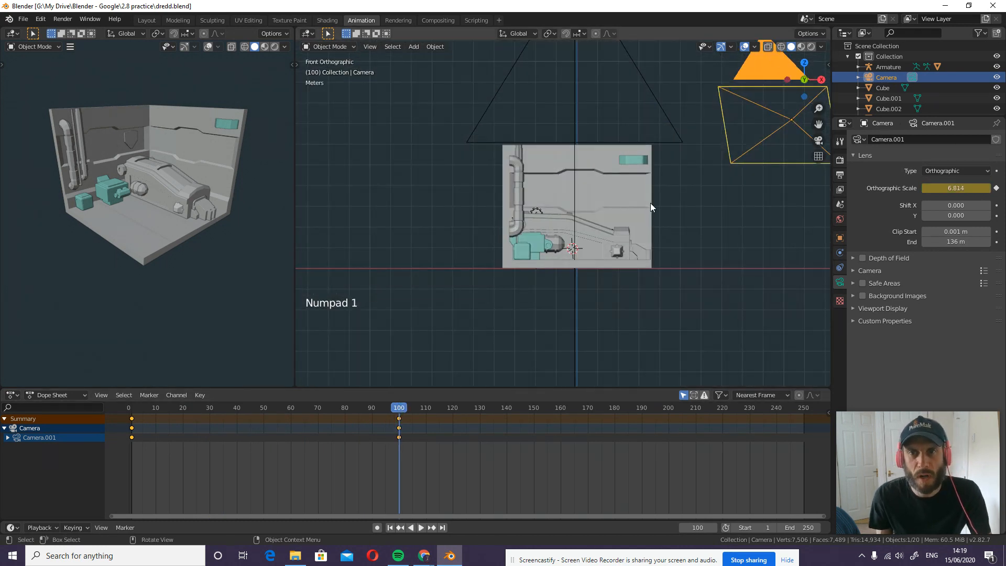
scroll(650, 203, up, 2)
shift+middle_drag(651, 202, 588, 227)
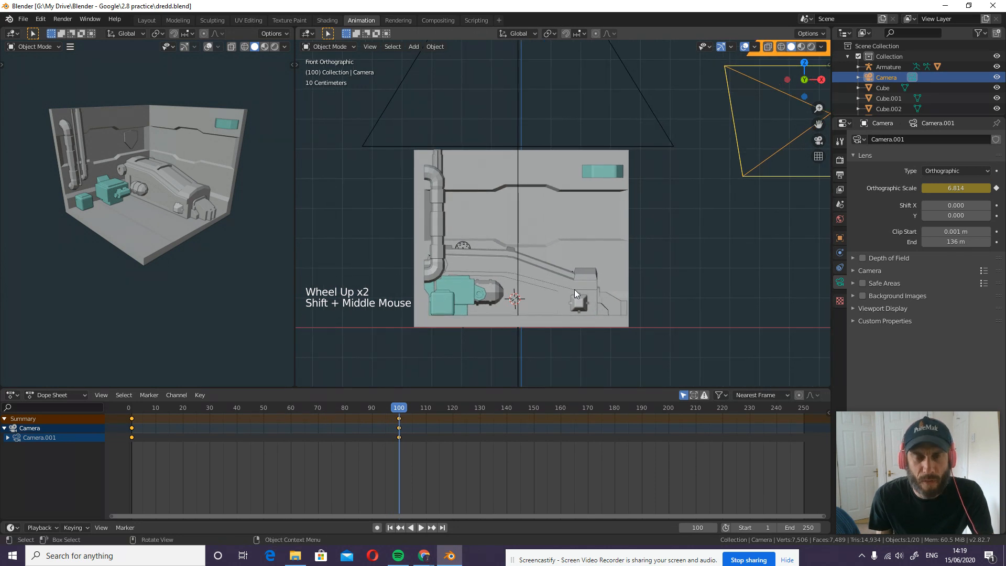
key(shift+a)
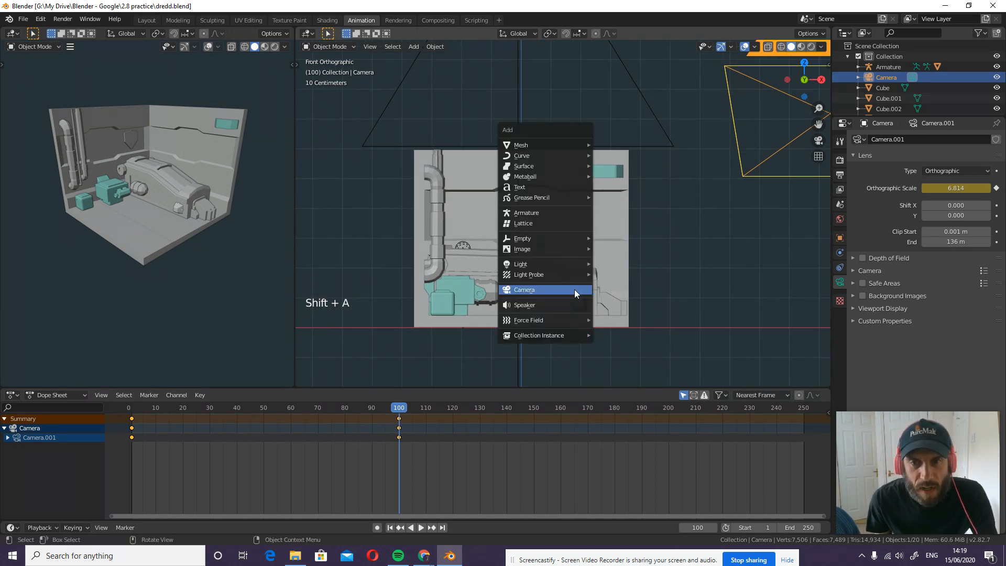
click(574, 289)
key(g)
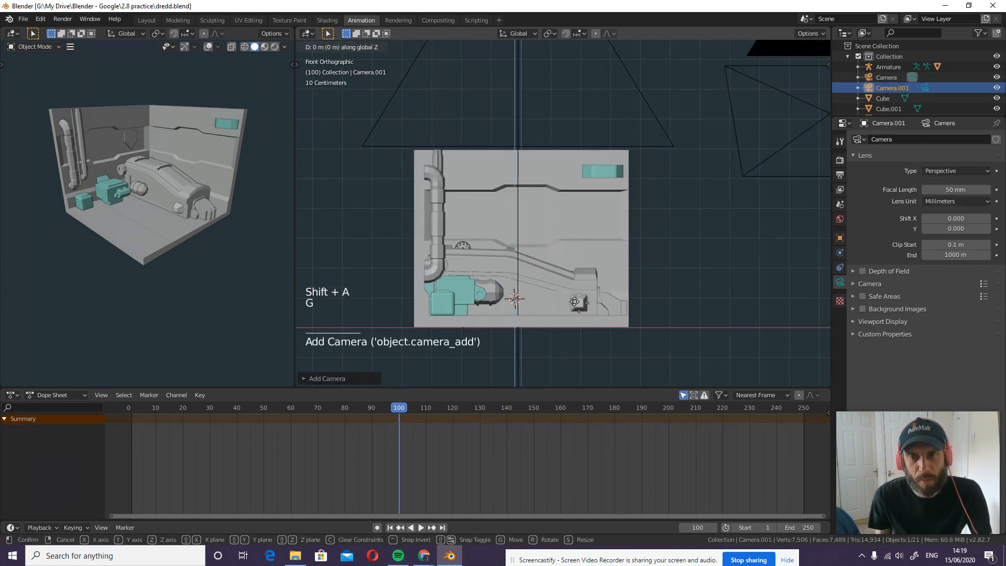
click(577, 123)
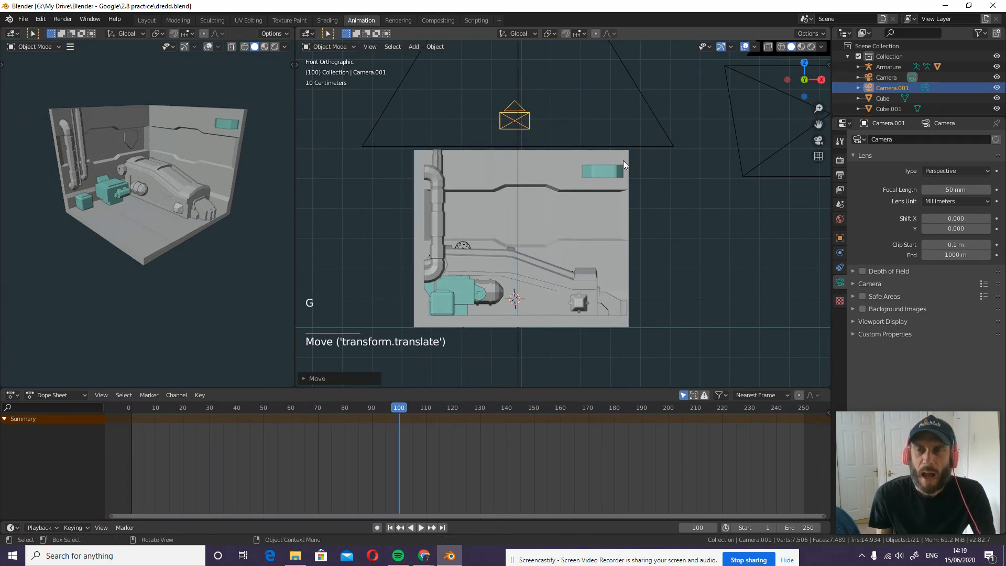
Step: Select the original and the new camera in turn to compare them, and check which one the camera view uses
scroll(623, 160, down, 1)
shift+middle_drag(664, 162, 637, 183)
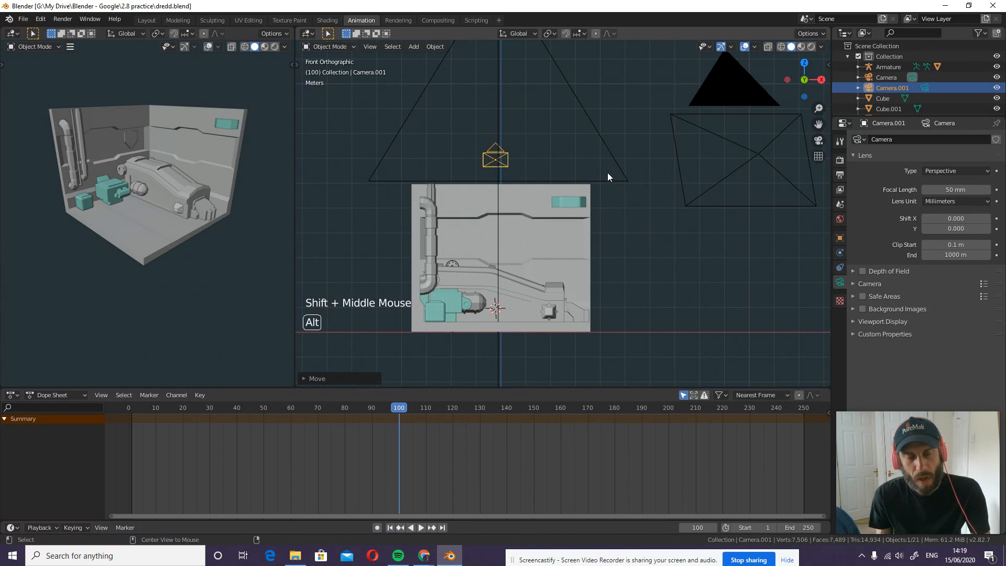
key(alt+a)
click(729, 90)
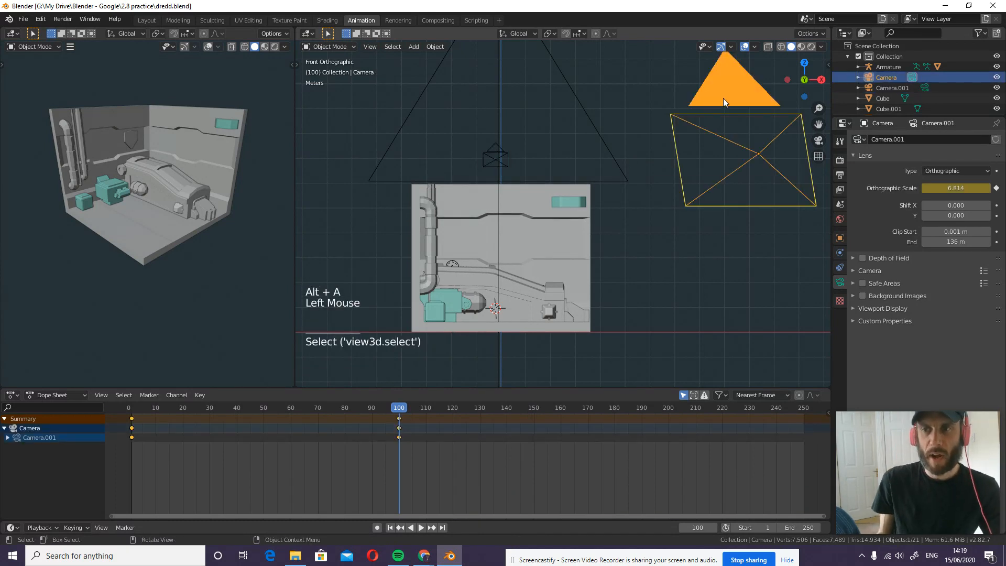
click(494, 156)
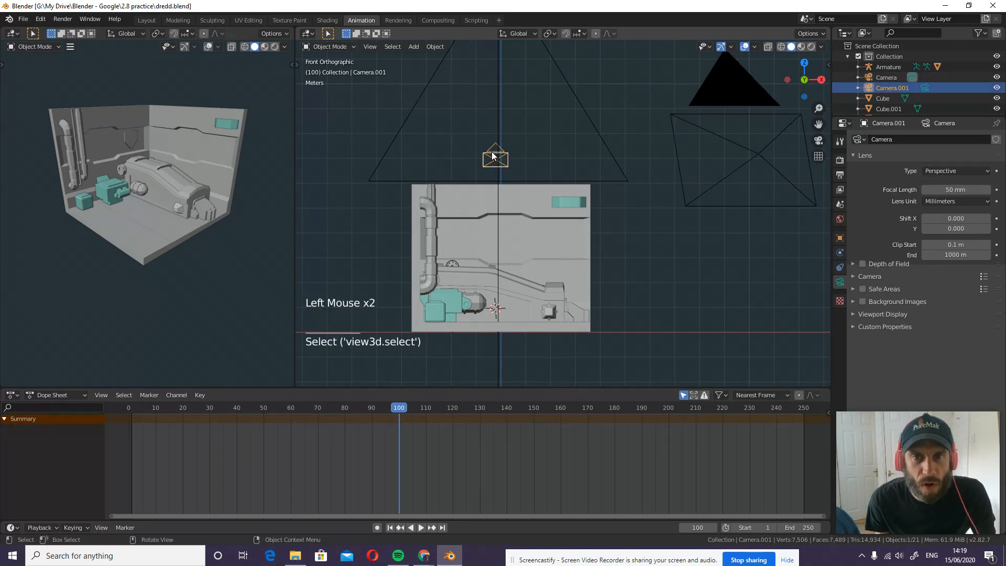
click(749, 144)
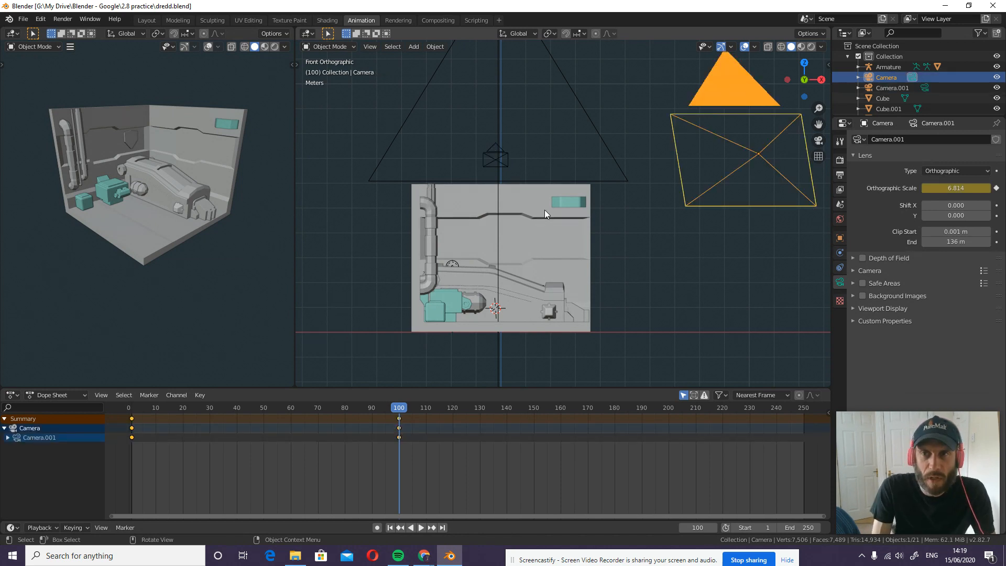
key(KP_0)
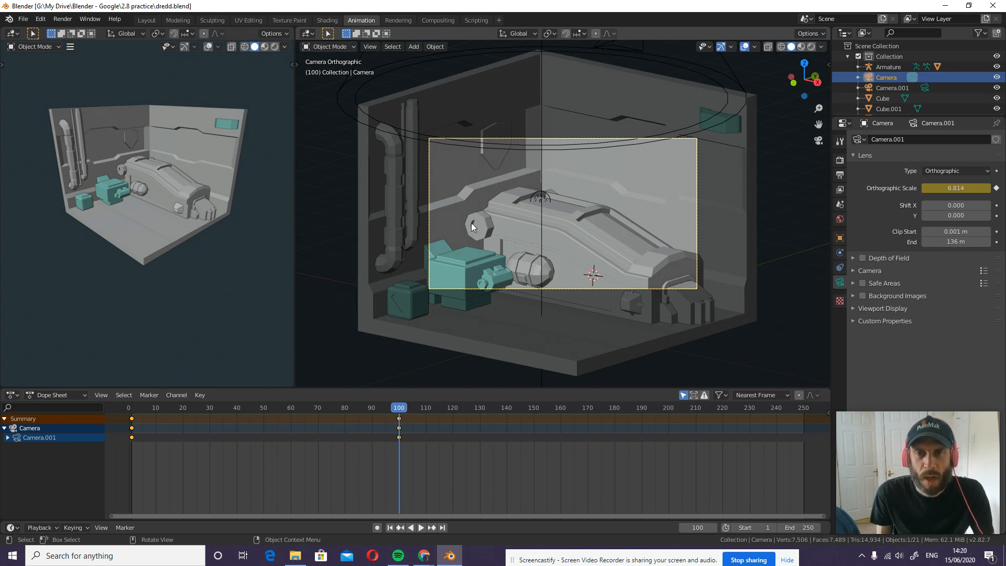
middle_drag(450, 226, 530, 204)
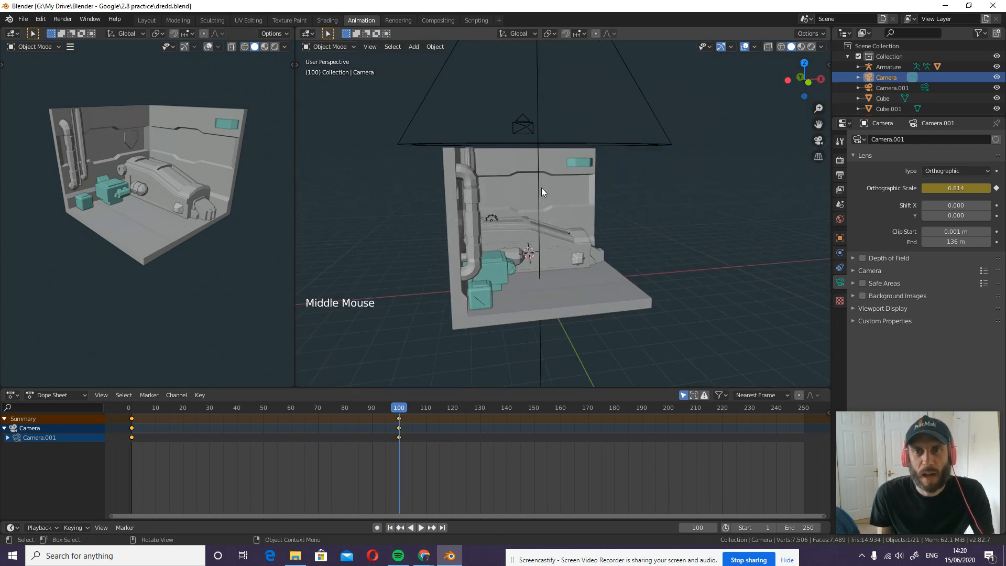
Step: Select the new camera above the room and set it as the active scene camera
click(530, 128)
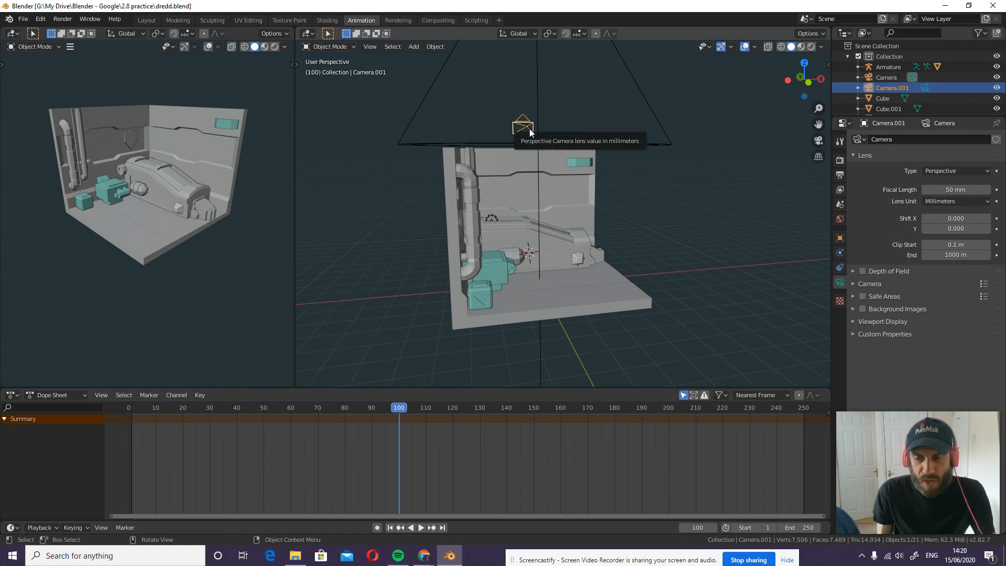
key(KP_1)
scroll(555, 152, up, 1)
shift+middle_drag(599, 140, 579, 159)
scroll(578, 160, down, 1)
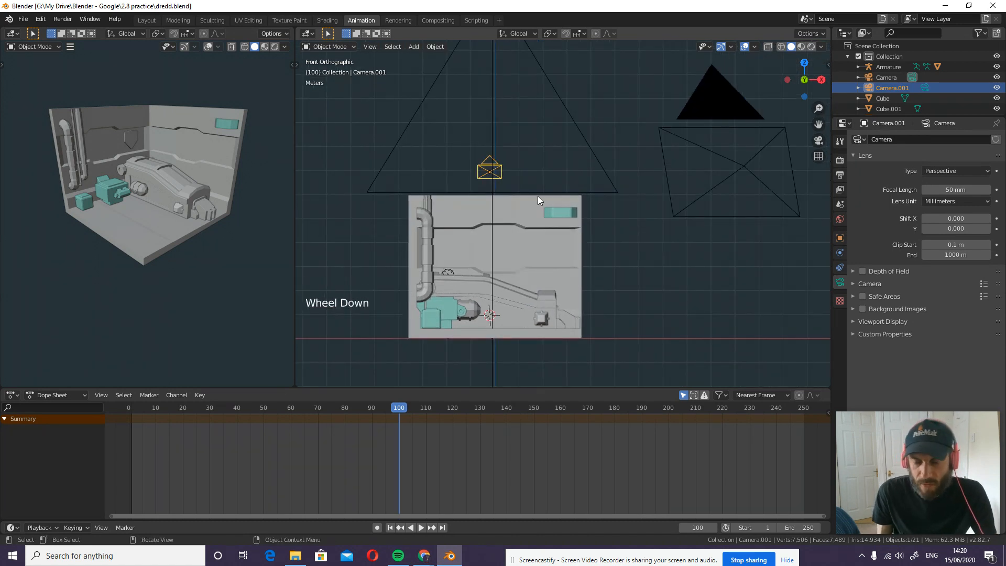
key(ctrl+KP_0)
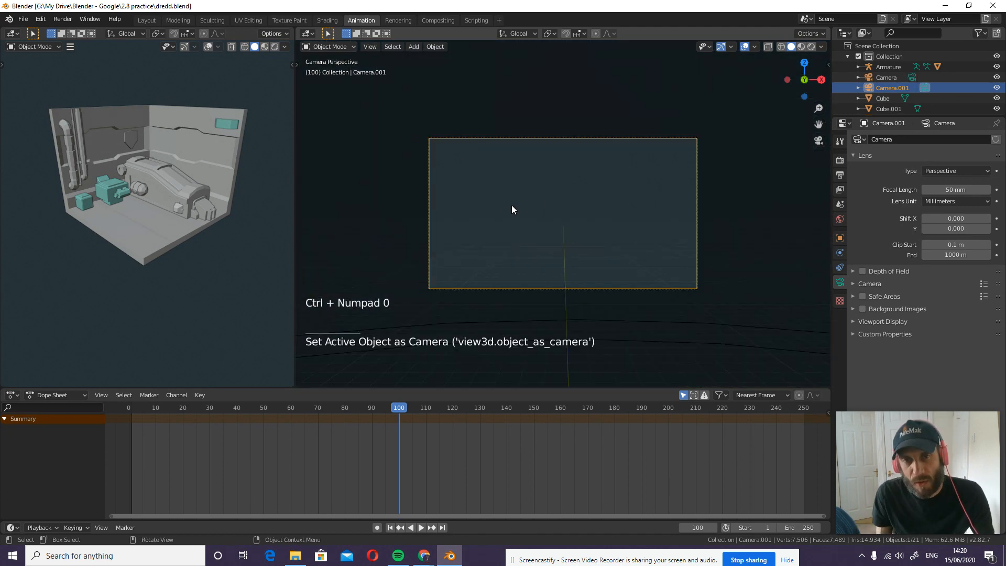
Step: Examine the new camera's placement relative to the room from outside and through its own view
scroll(523, 217, down, 6)
middle_drag(523, 218, 555, 258)
scroll(624, 221, down, 5)
scroll(626, 225, down, 8)
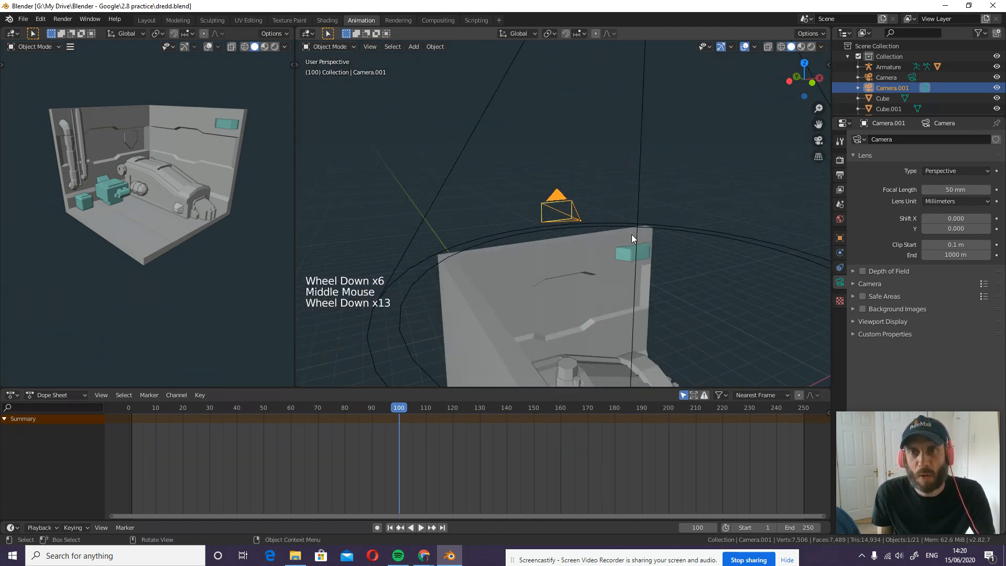
scroll(681, 302, down, 4)
shift+middle_drag(664, 303, 561, 307)
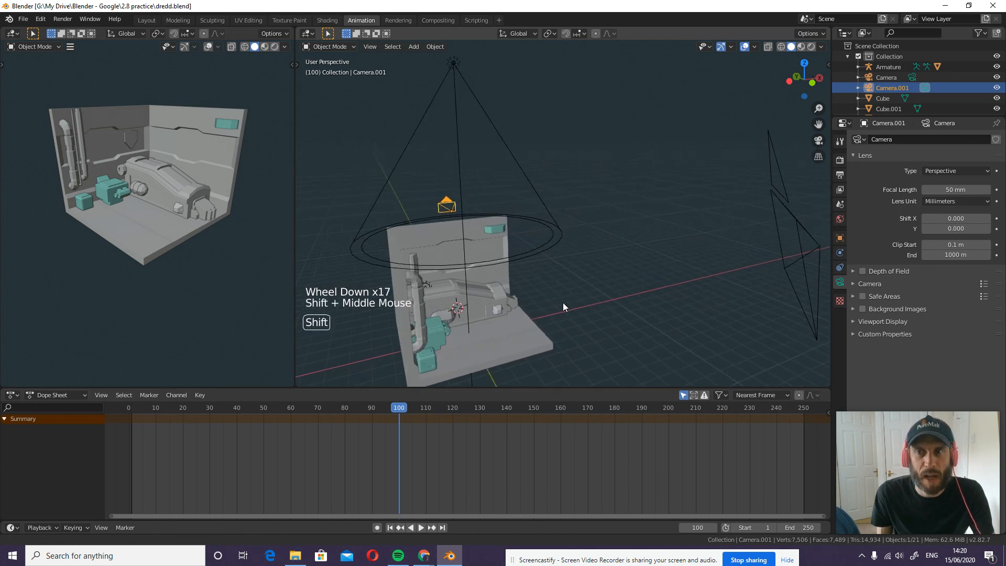
middle_drag(676, 294, 659, 289)
key(KP_0)
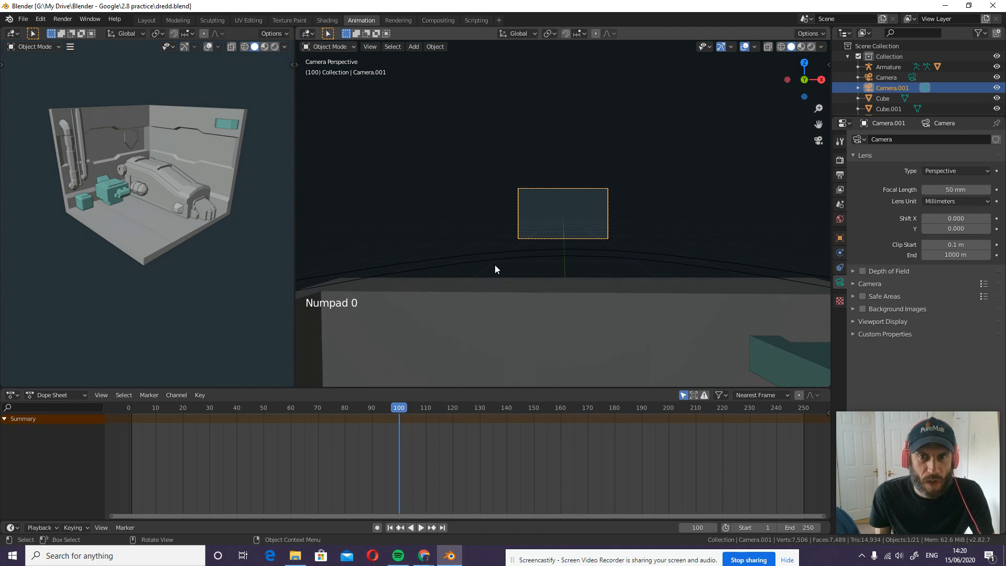
middle_drag(494, 268, 530, 275)
scroll(611, 262, down, 15)
middle_drag(693, 280, 655, 285)
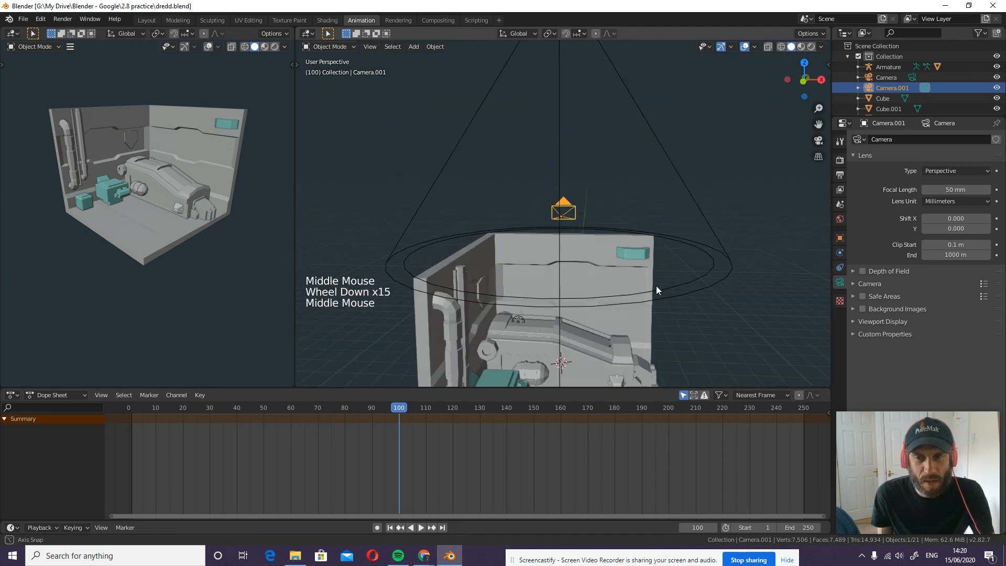
scroll(654, 286, down, 3)
Step: Align the new active camera to a close front view of the room and set its type to Orthographic
key(KP_1)
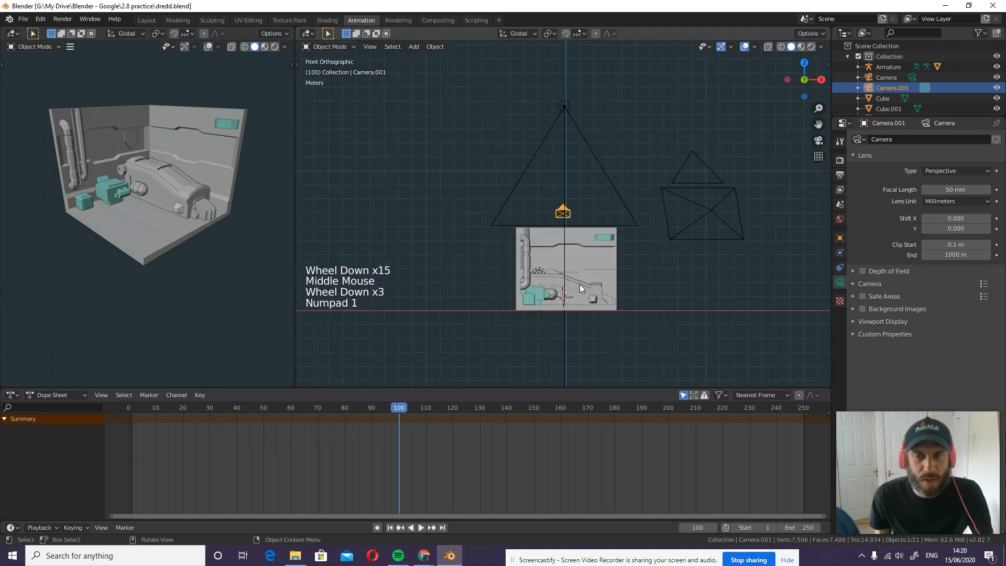
scroll(665, 329, up, 5)
shift+middle_drag(665, 328, 614, 221)
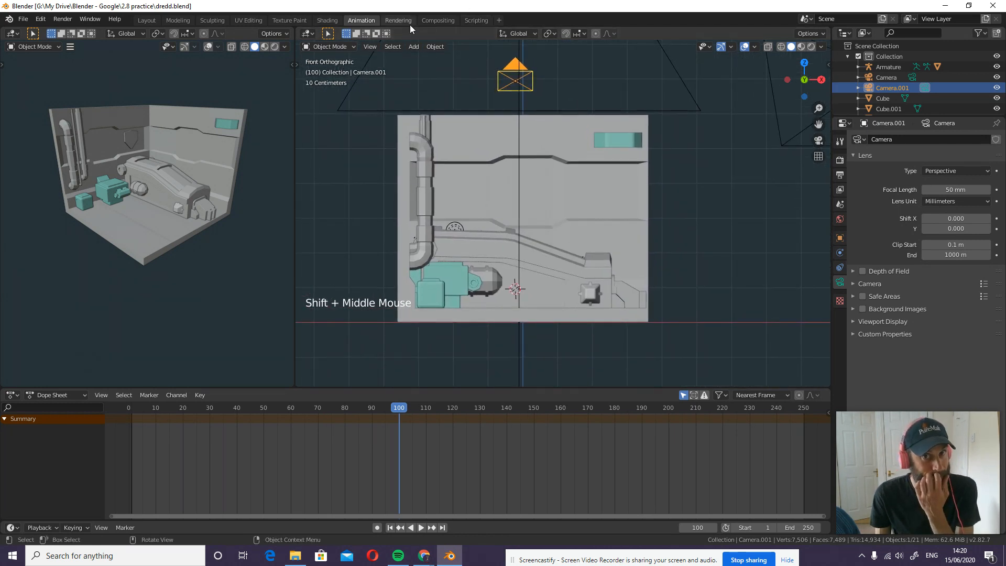
click(368, 47)
mouse_move(408, 185)
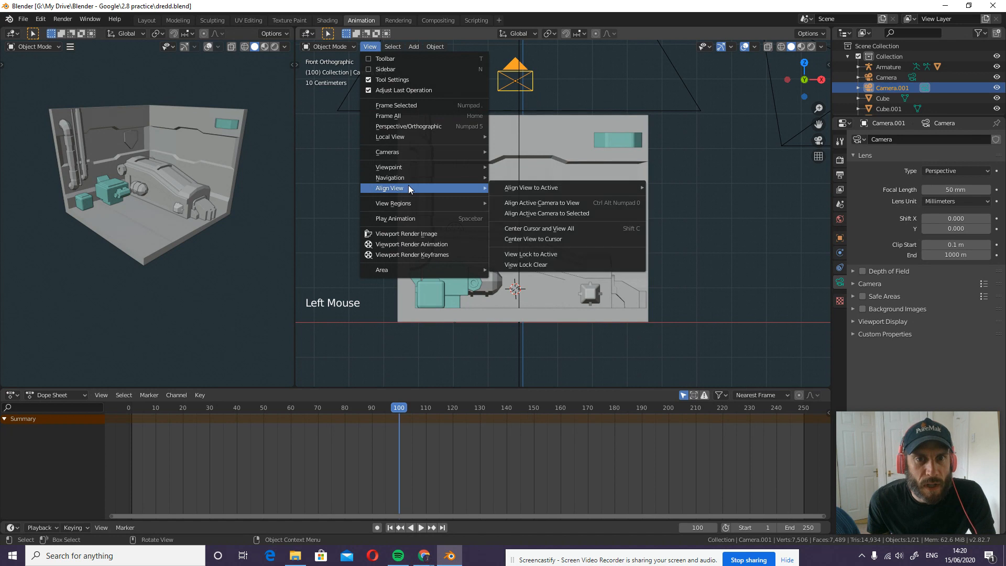
click(567, 204)
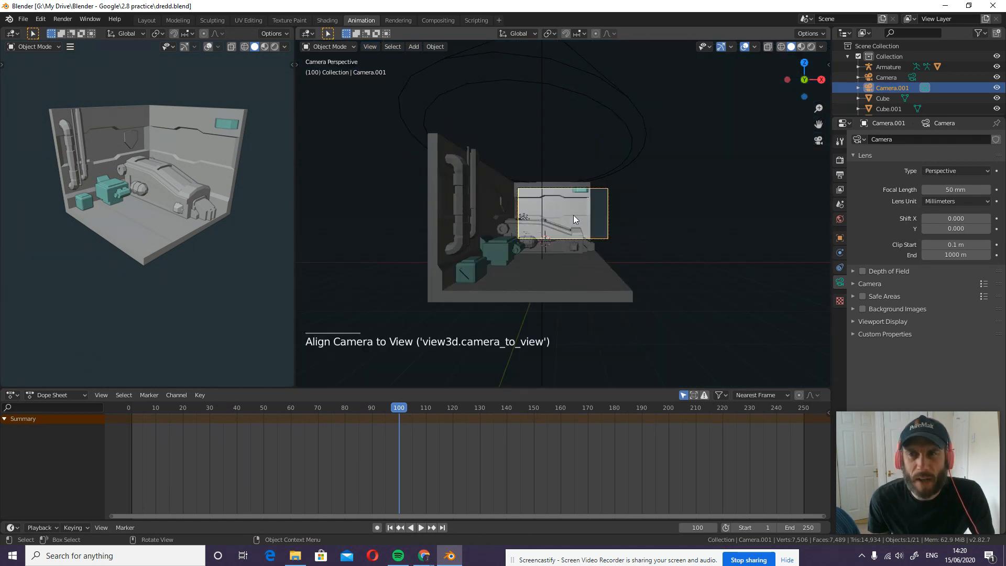
click(962, 169)
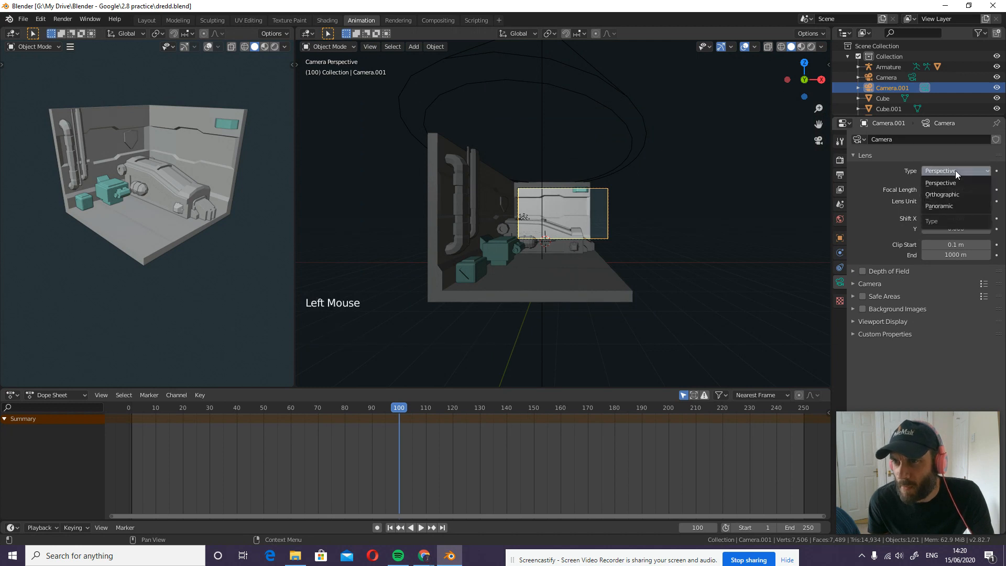
click(951, 194)
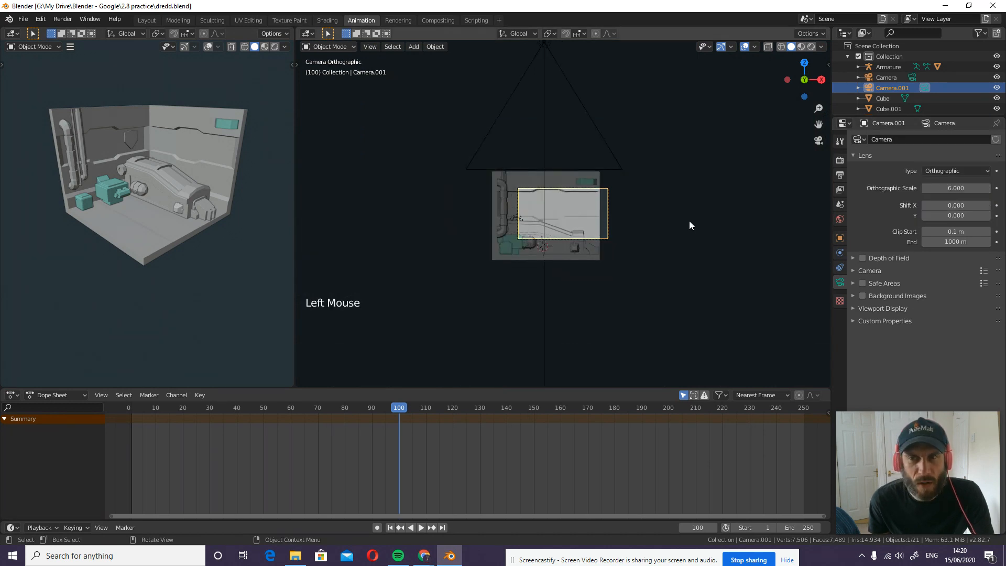
Step: Frame the upper part of the room's back wall with Lock Camera to View enabled, and turn the lock off
key(n)
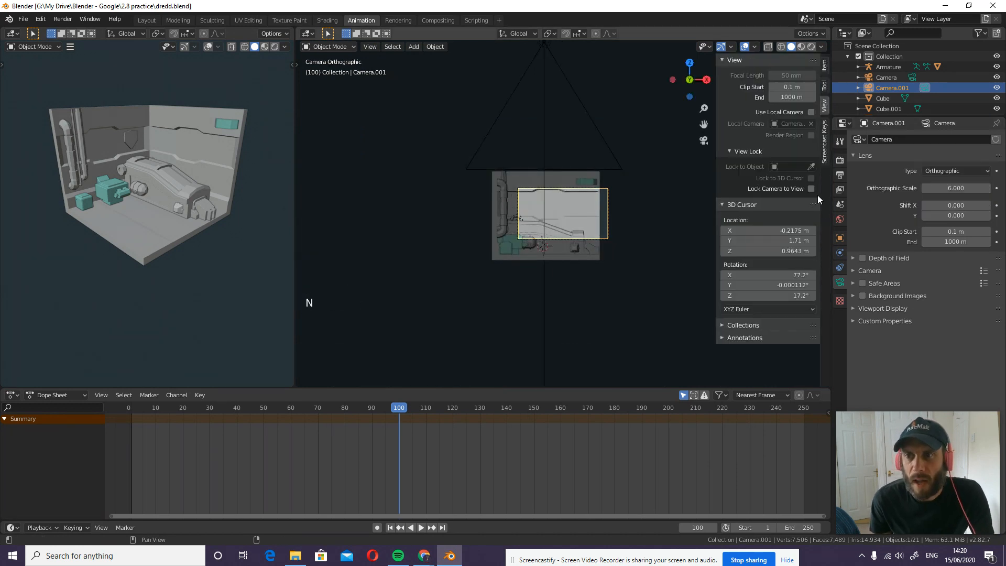
click(811, 189)
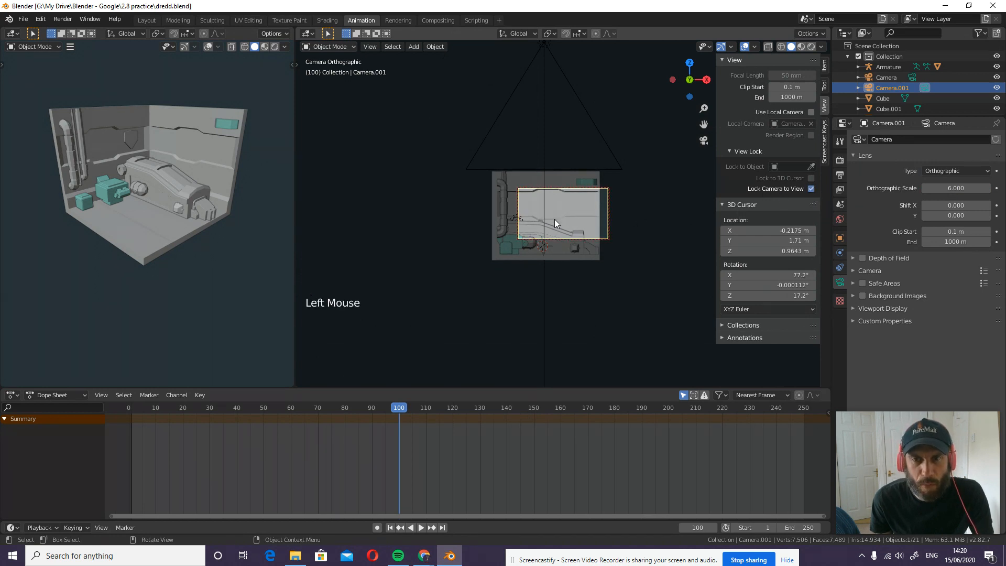
scroll(594, 219, up, 4)
shift+middle_drag(607, 230, 646, 266)
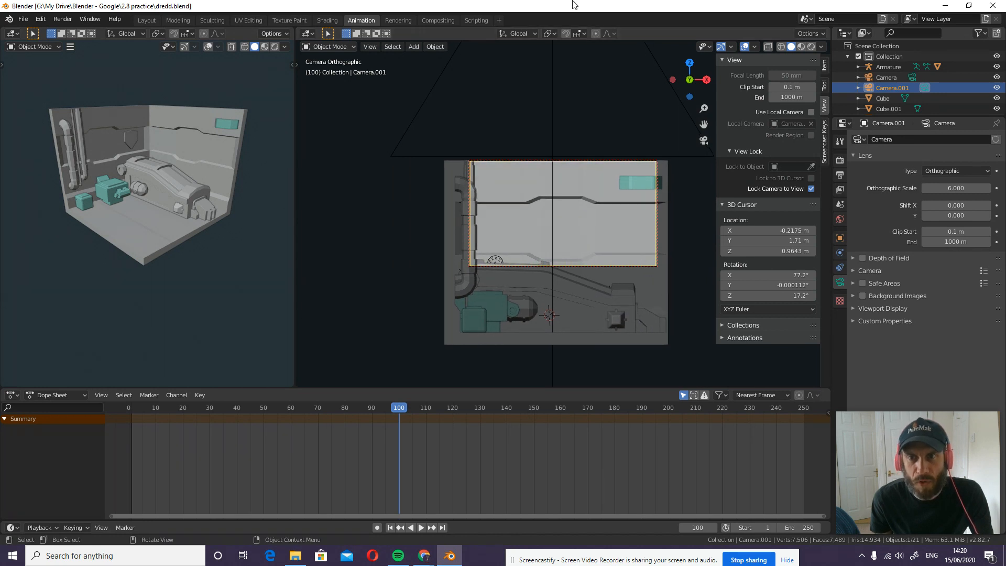
click(809, 191)
key(n)
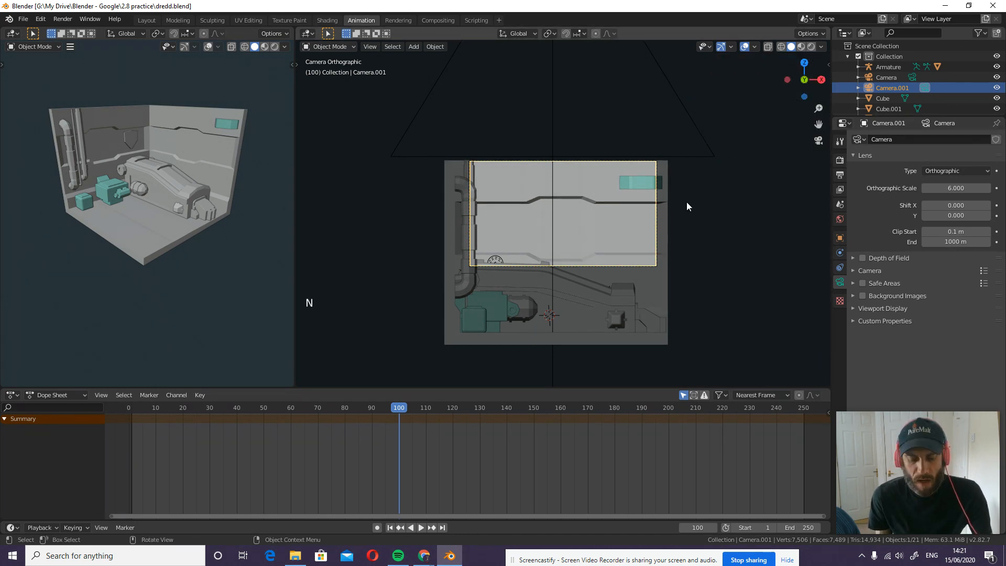
Step: Insert a single keyframe on the new camera's Z location of 4.2468 m at frame 100
key(n)
click(824, 68)
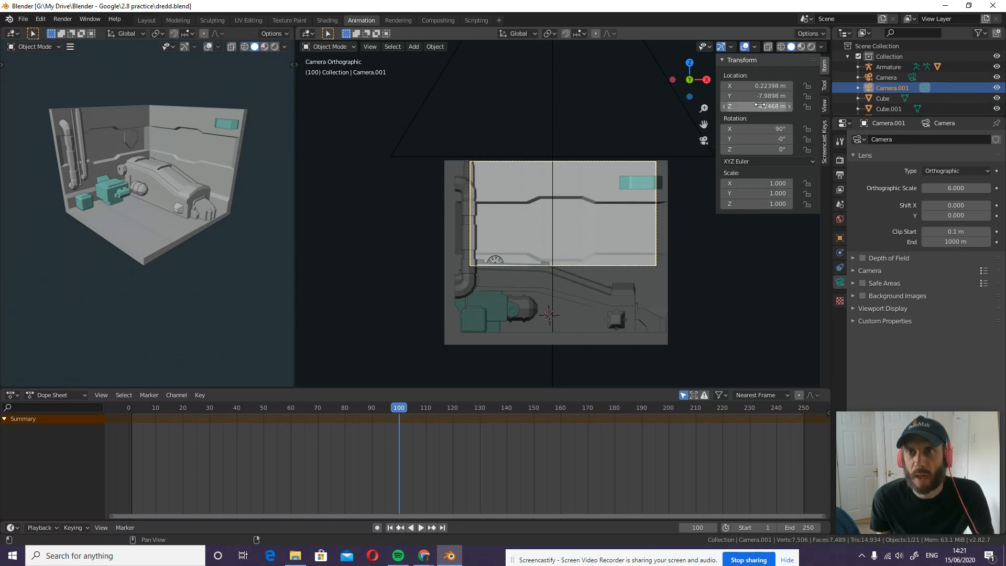
key(i)
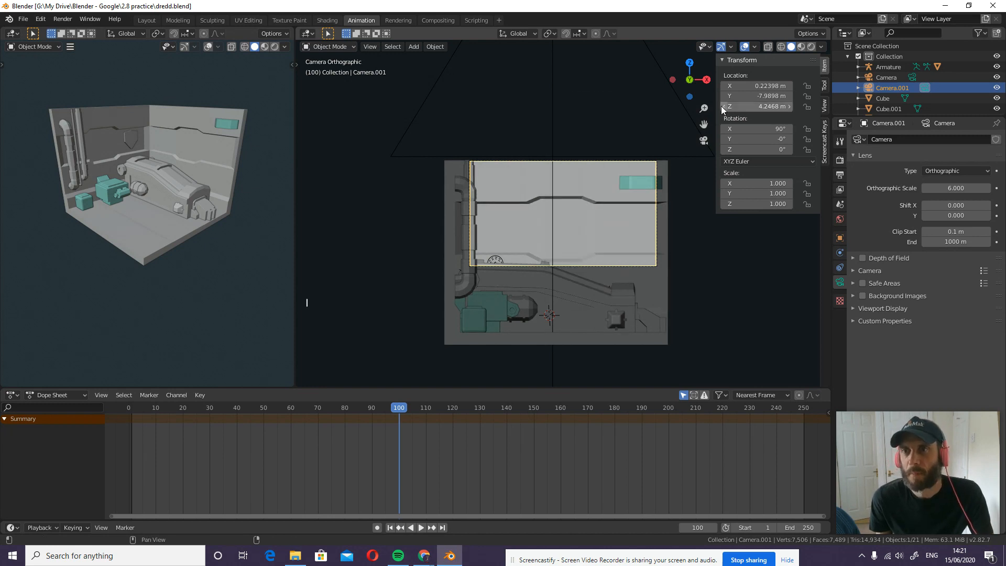
right_click(744, 107)
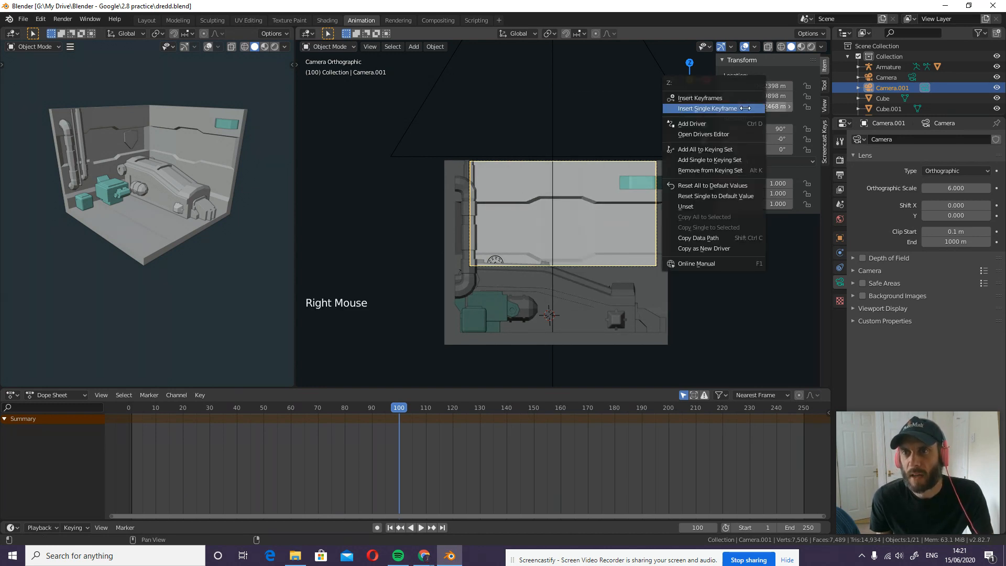
click(727, 108)
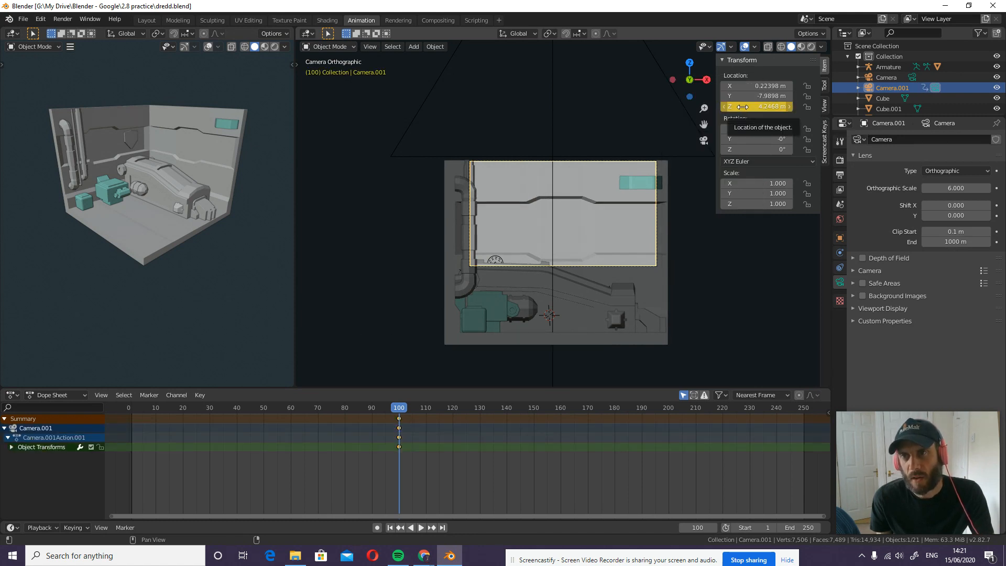
Step: Try keyframing the camera's Y location as well, undo it, and expand the Object Transforms channel in the dope sheet
key(i)
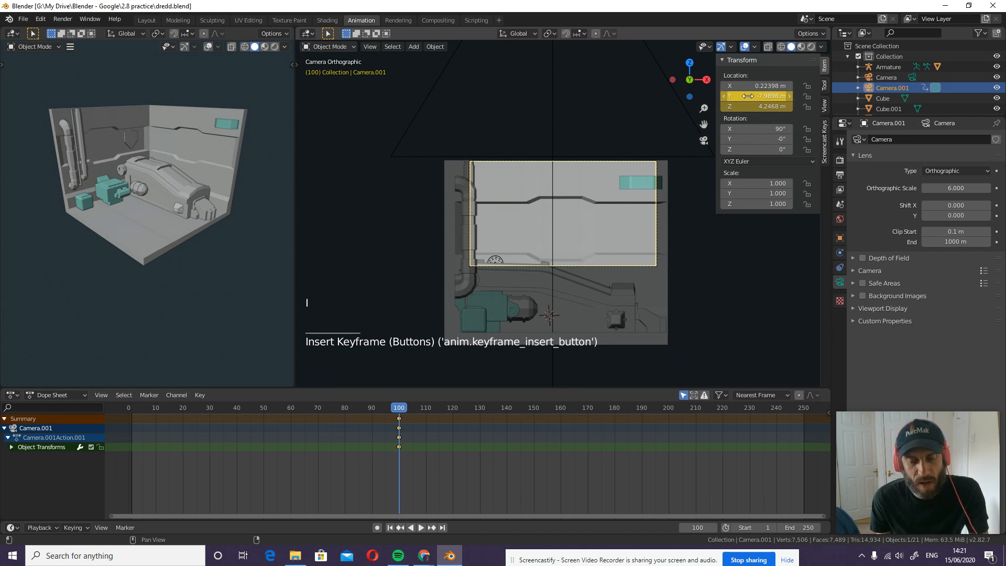
key(ctrl+z)
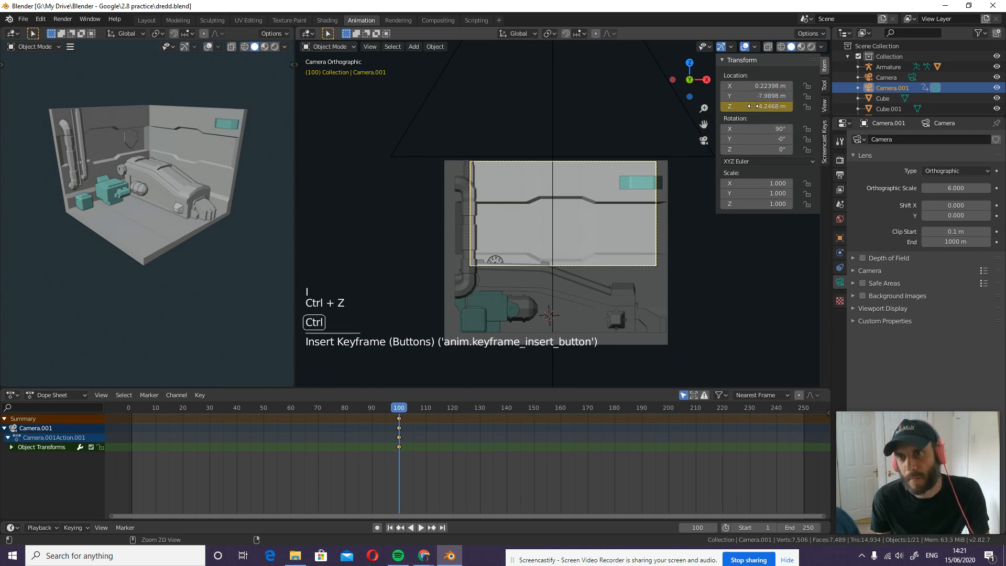
click(9, 448)
click(10, 447)
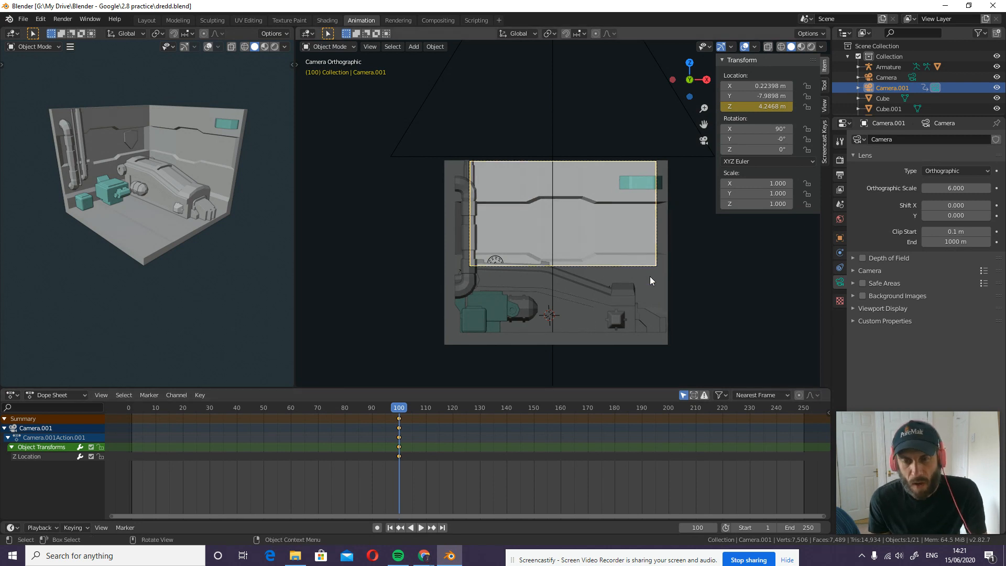
Step: At frame 170, lower the front camera about 2.47 m along Z and insert a single keyframe on its Z location
drag(401, 410, 586, 407)
key(g)
key(z)
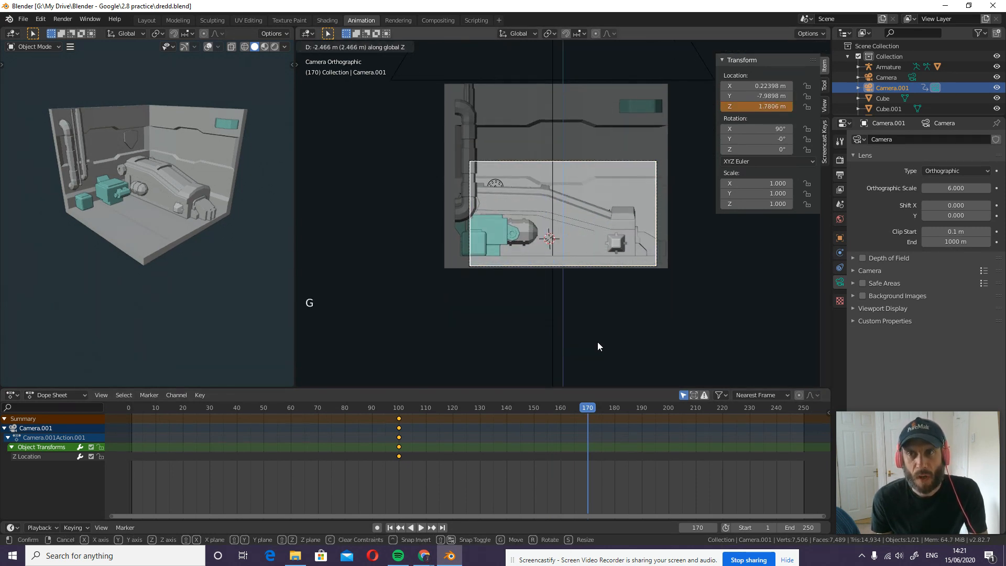
click(597, 346)
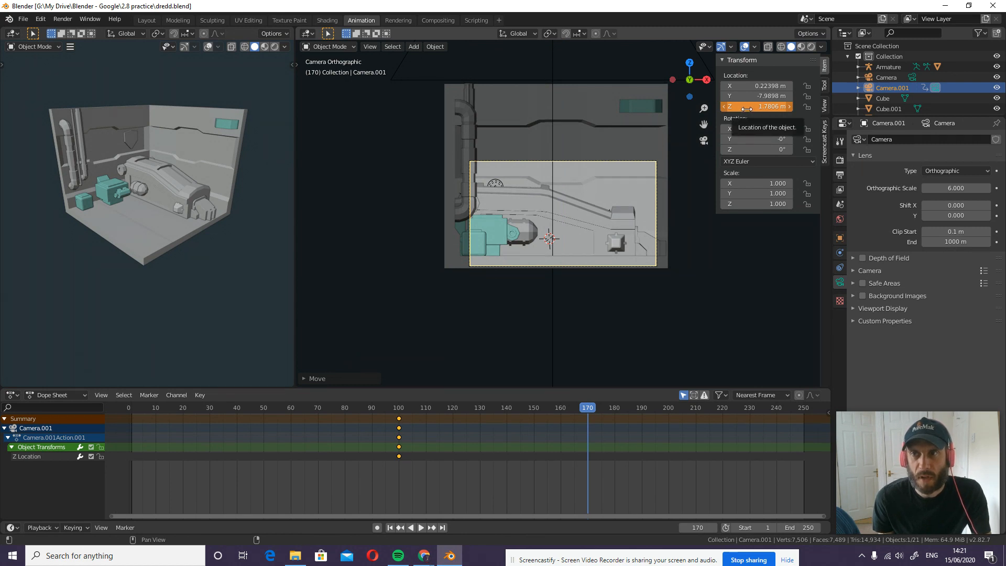
mouse_move(747, 108)
mouse_down()
mouse_move(831, 108)
mouse_move(749, 109)
mouse_up()
right_click(746, 109)
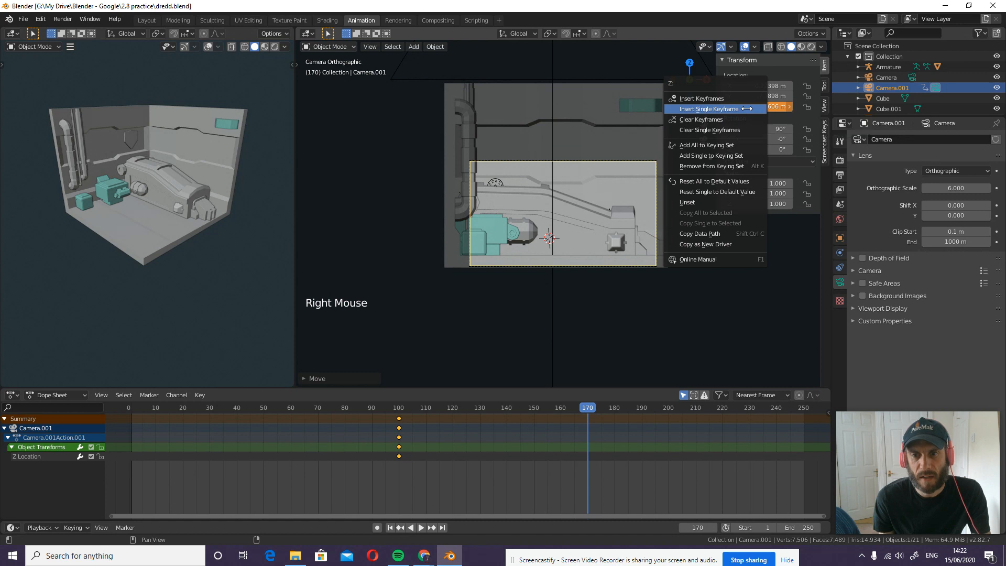
click(747, 107)
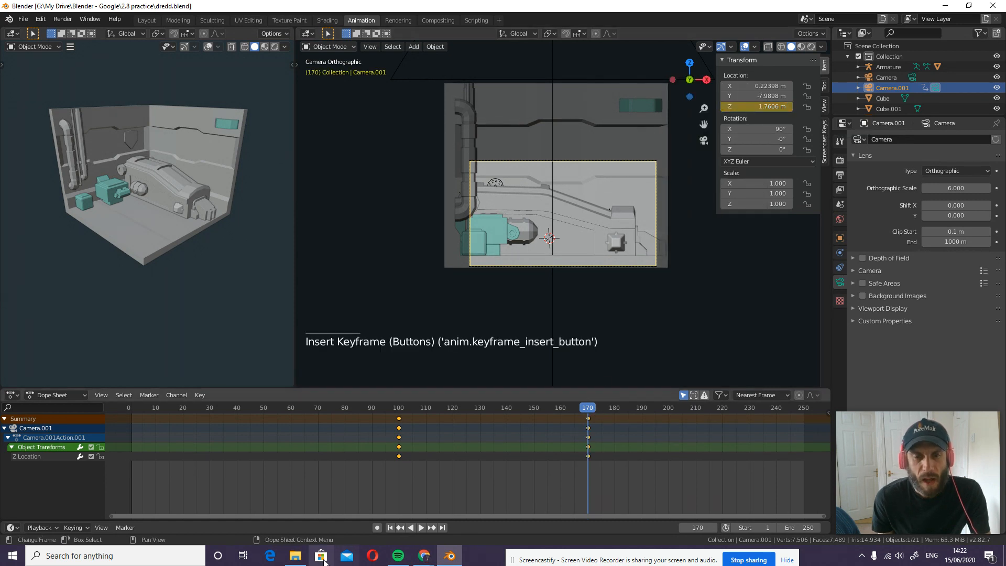
Step: Play the animation from frame 1 to check the front camera's vertical move, and return to the start
click(391, 528)
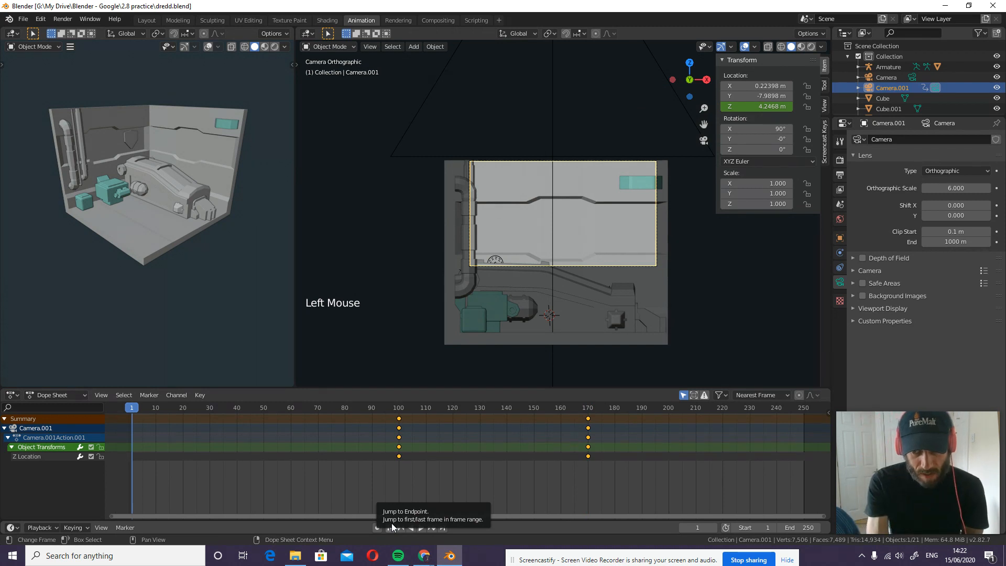
key(space)
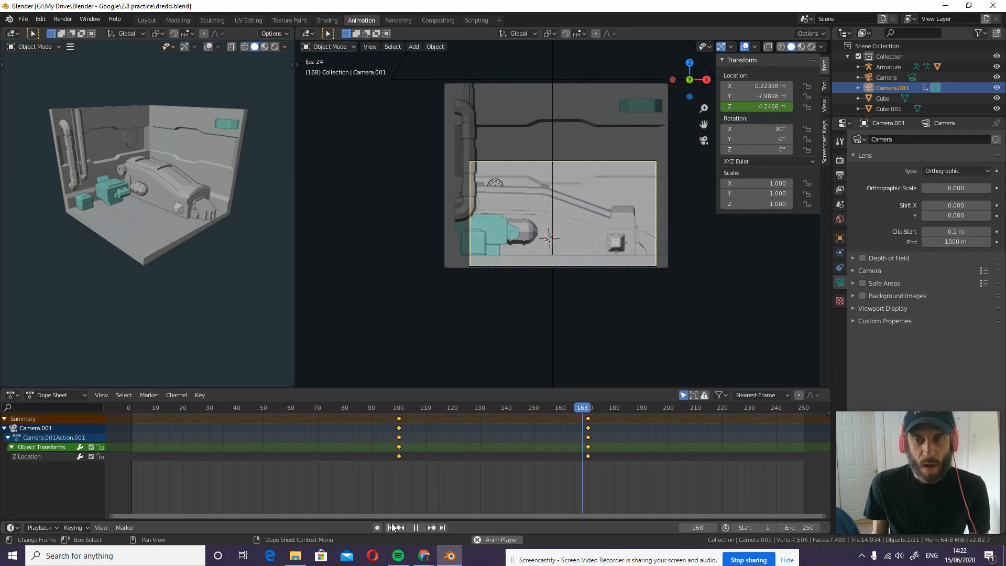
key(space)
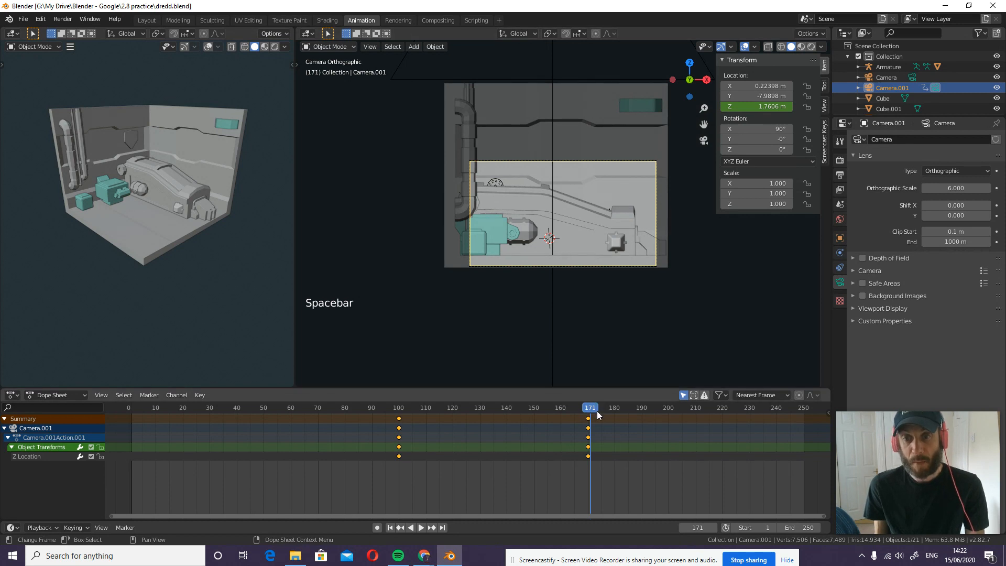
drag(595, 414, 124, 426)
Step: Show the zoomed-out camera view in the left viewport while the animation plays, and return to frame 1
key(space)
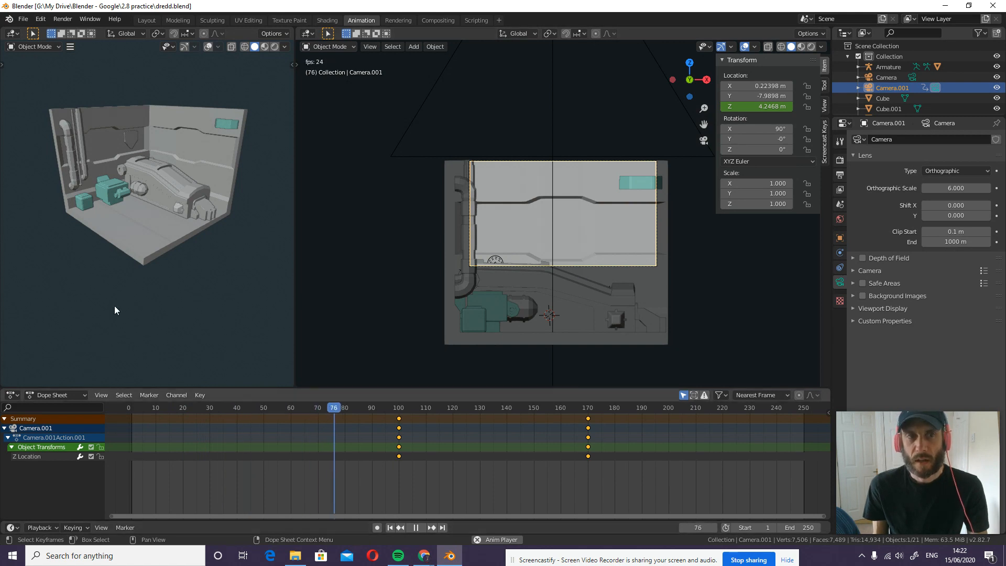
key(KP_0)
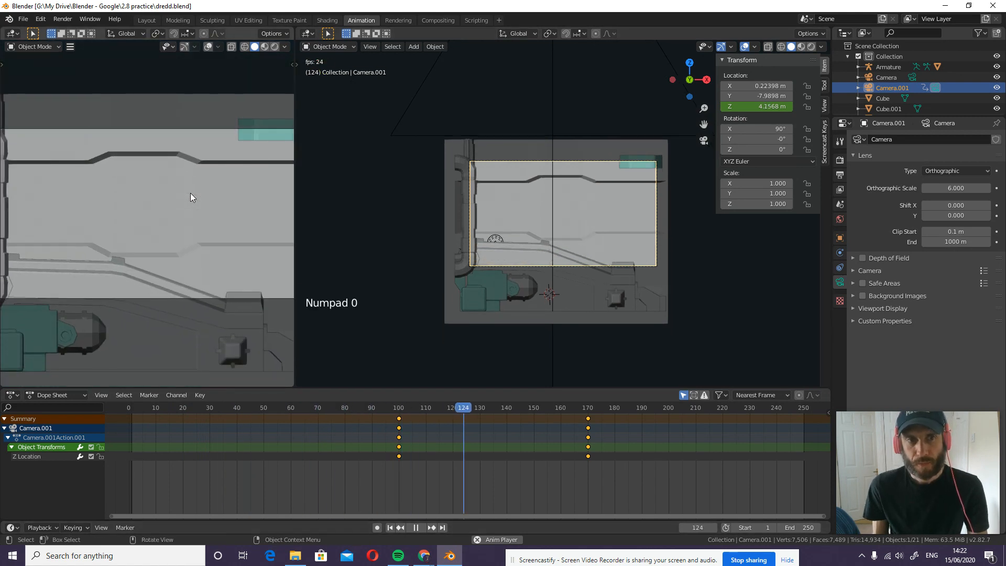
scroll(191, 197, down, 3)
scroll(190, 197, down, 1)
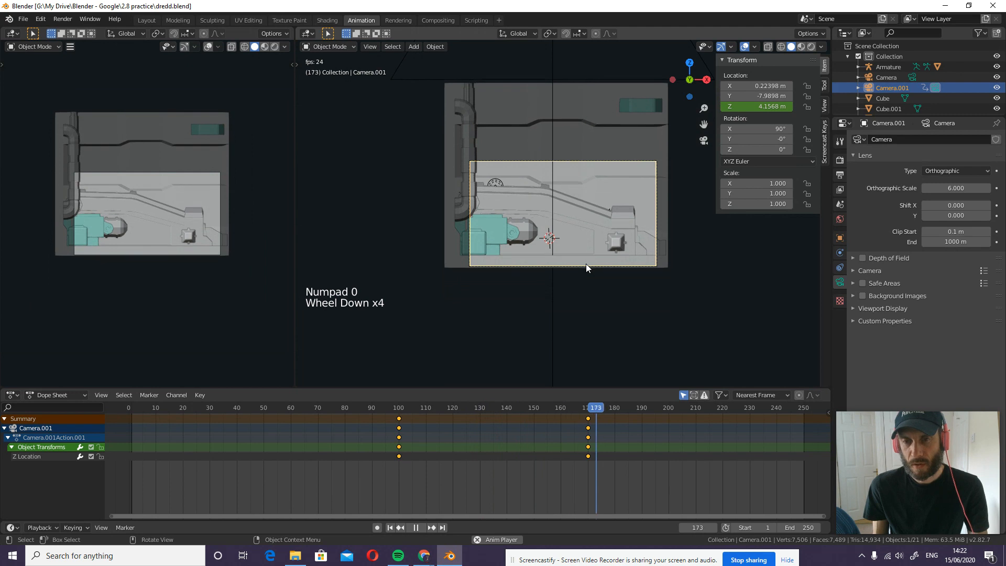
key(space)
key(space)
drag(615, 407, 130, 417)
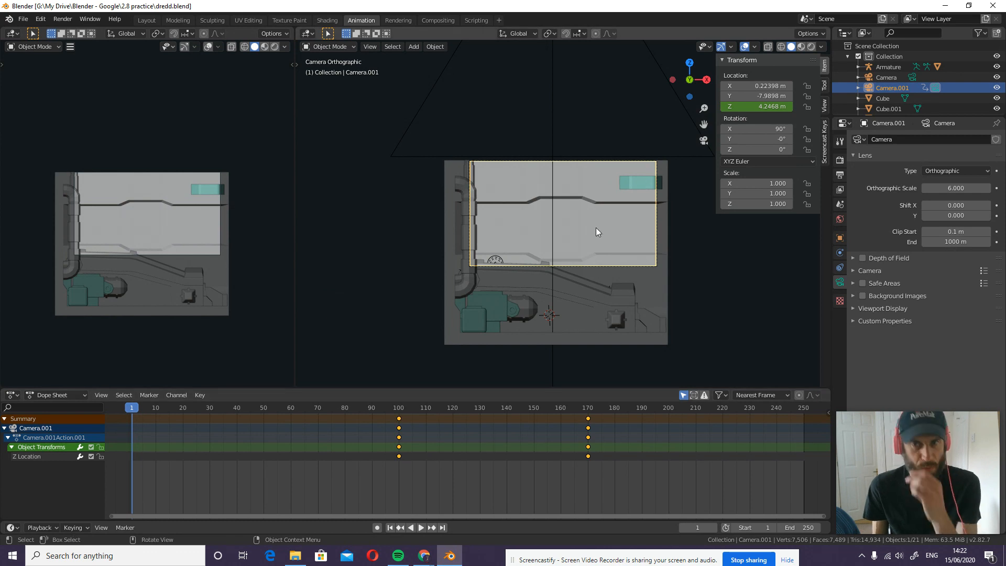
Step: Leave the main viewport's camera view to see both cameras, and add a time marker at frame 1
scroll(596, 218, down, 4)
middle_drag(601, 221, 636, 260)
scroll(581, 271, down, 5)
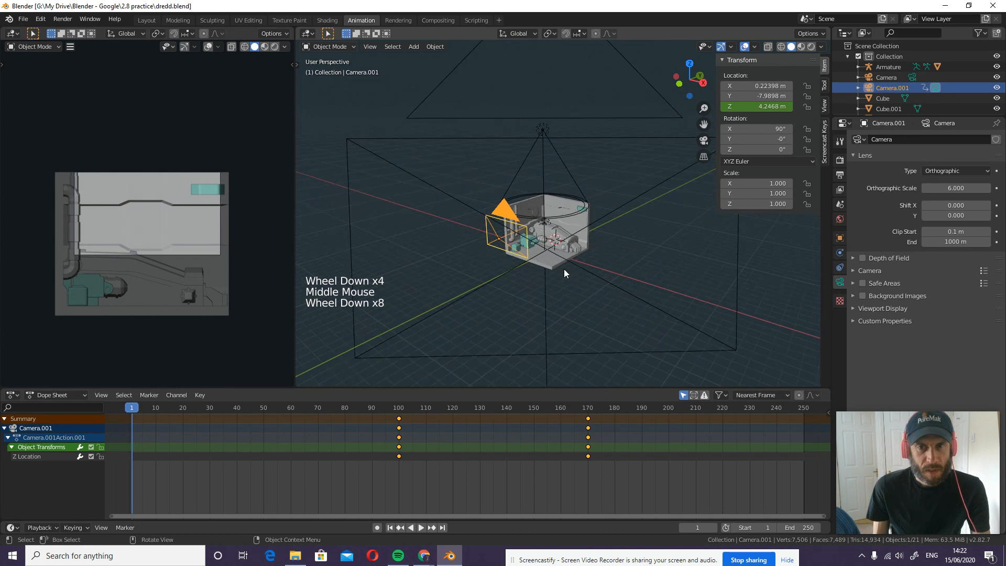
middle_drag(523, 297, 558, 297)
mouse_move(171, 483)
shift+middle_down()
mouse_move(168, 473)
mouse_move(175, 488)
shift+middle_up()
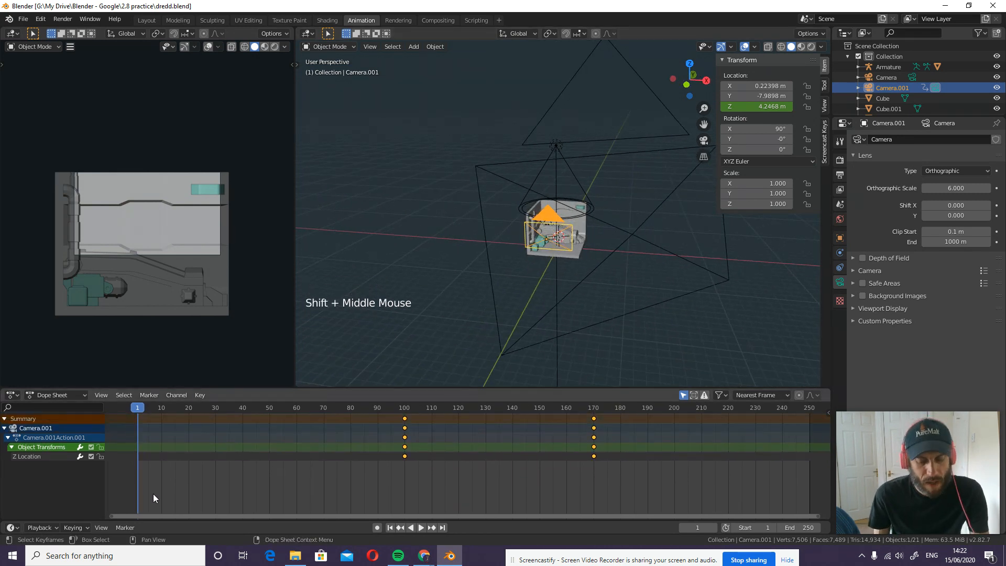
key(m)
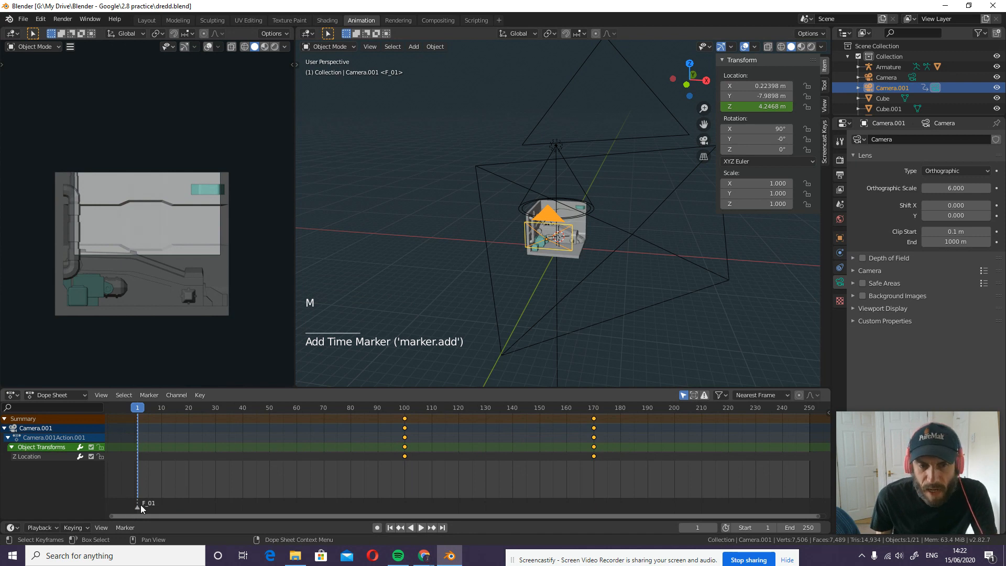
Step: Select the original zooming camera and bind it to the marker at frame 1
middle_drag(498, 210, 529, 235)
click(661, 260)
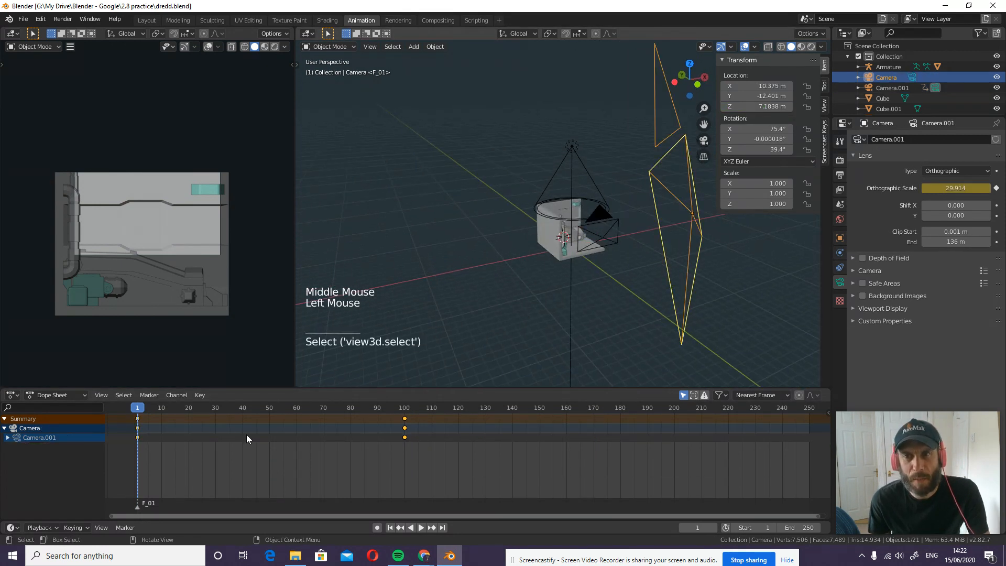
middle_drag(664, 312, 769, 264)
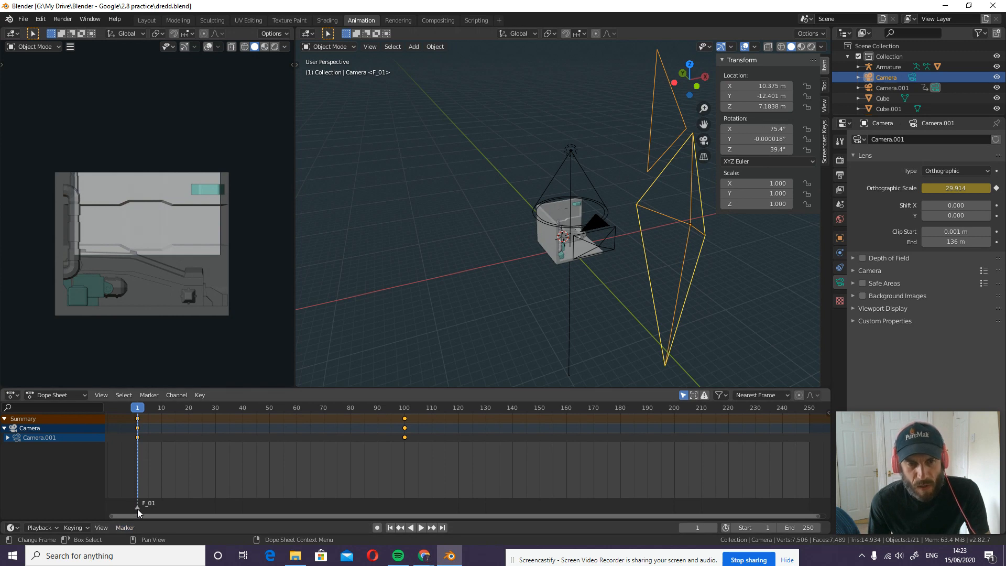
drag(137, 411, 133, 418)
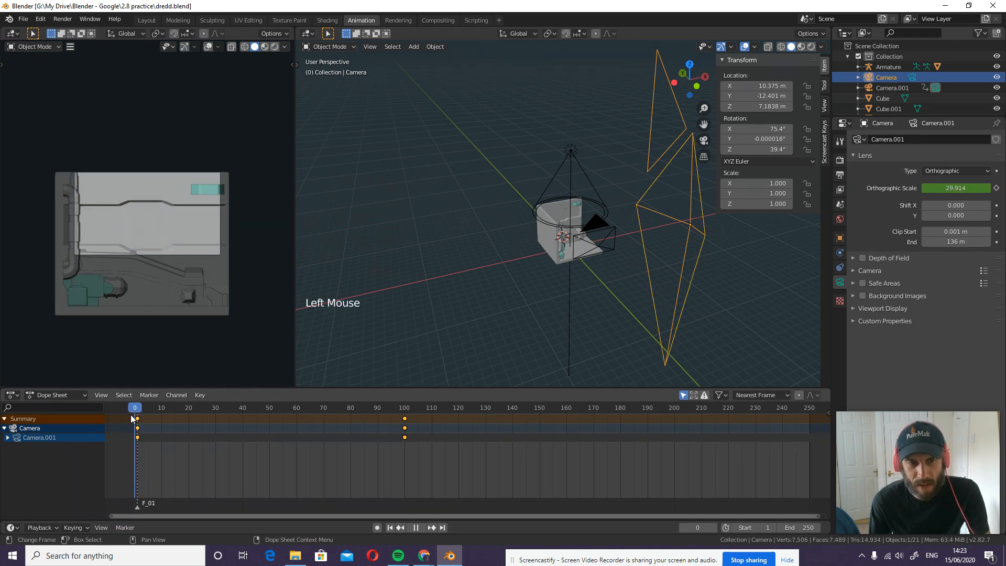
key(Escape)
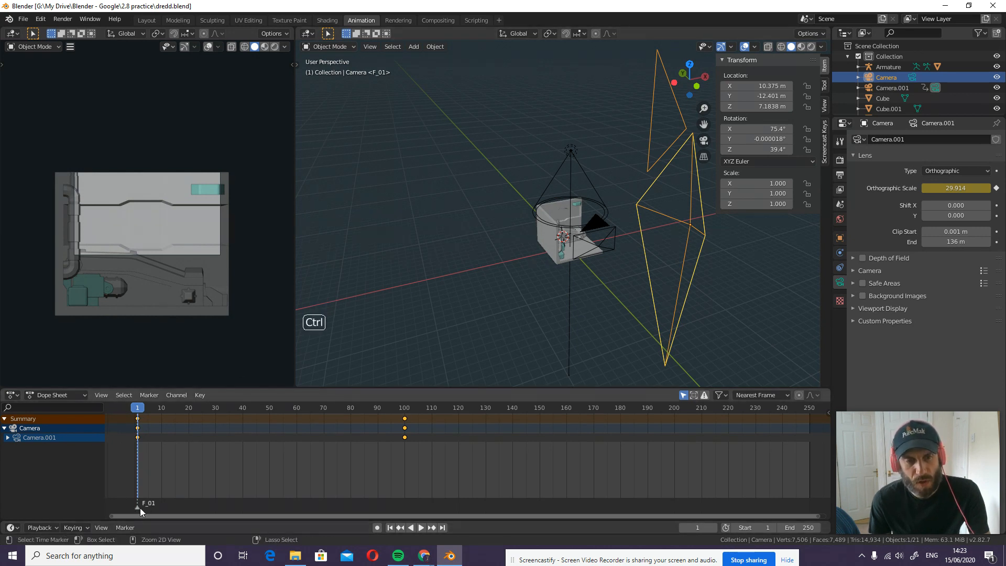
key(ctrl+b)
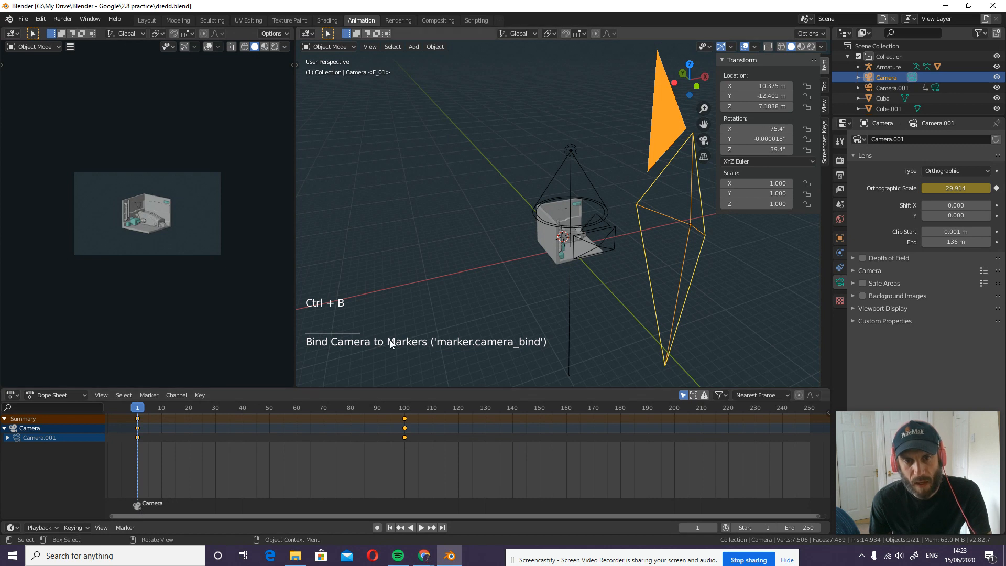
Step: Select the front camera, add a time marker at frame 100, and bind the camera to it
drag(139, 413, 405, 409)
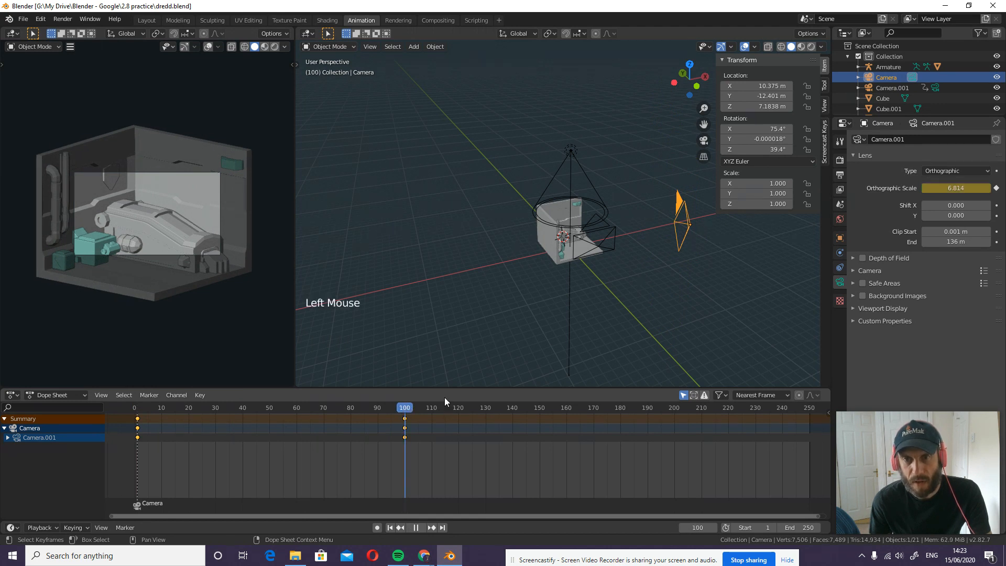
click(610, 234)
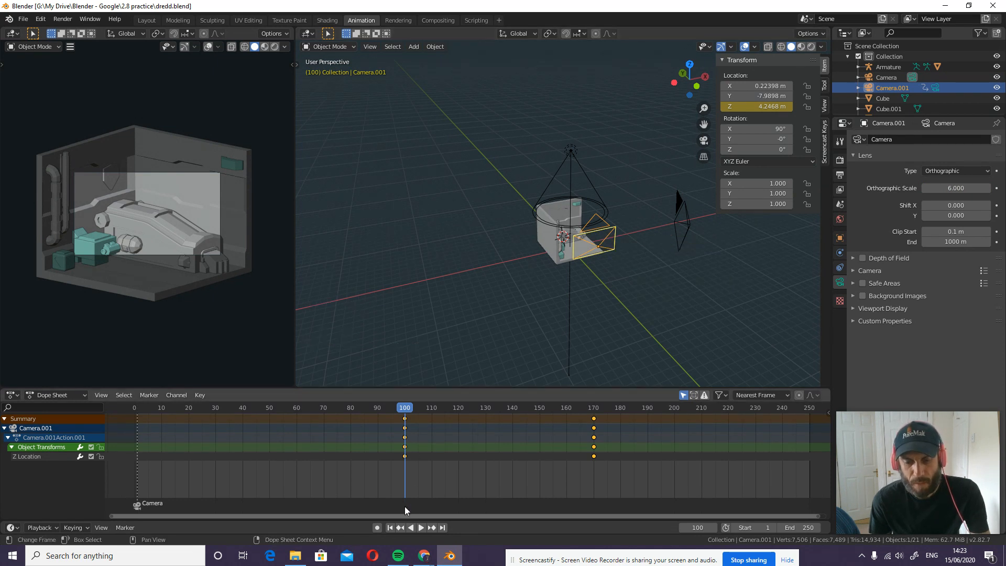
key(m)
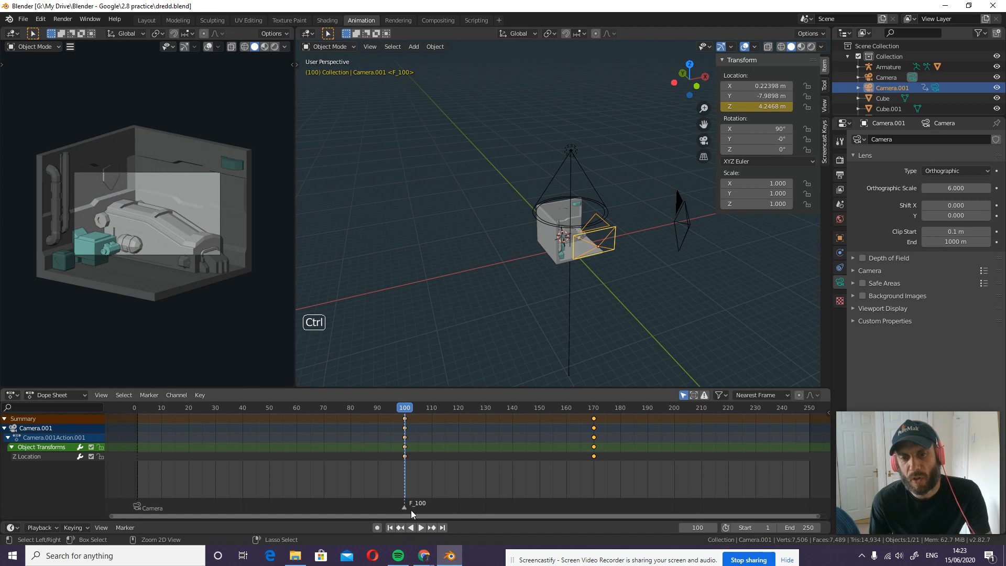
key(ctrl+b)
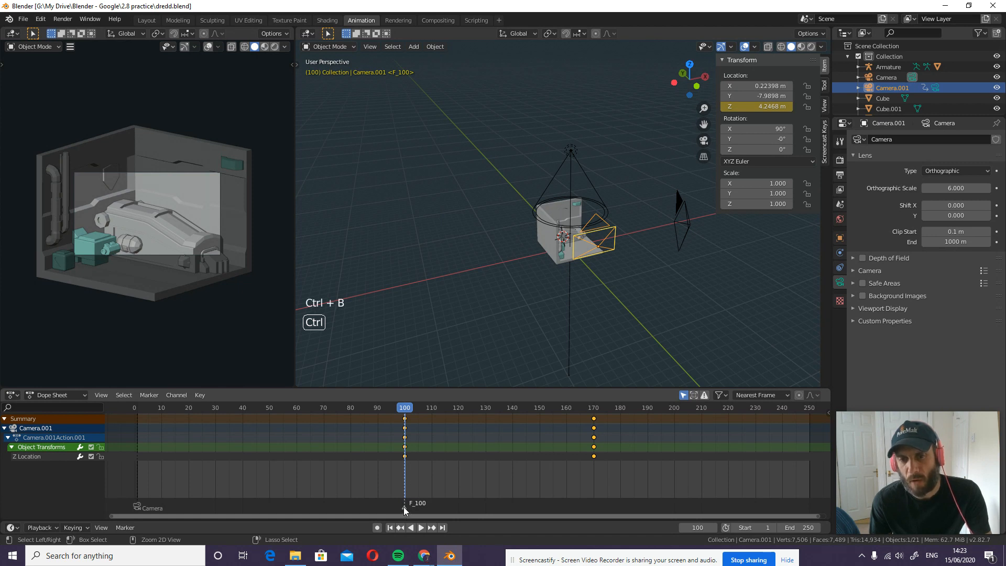
key(ctrl+b)
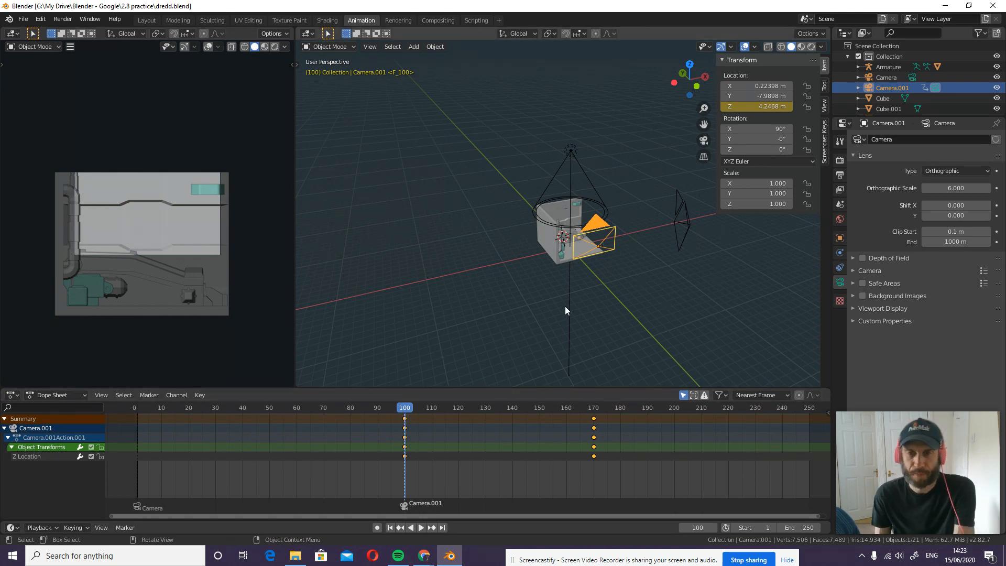
Step: Play the animation from frame 1 in the main viewport's camera view to check the camera switch at frame 100
key(KP_0)
click(390, 528)
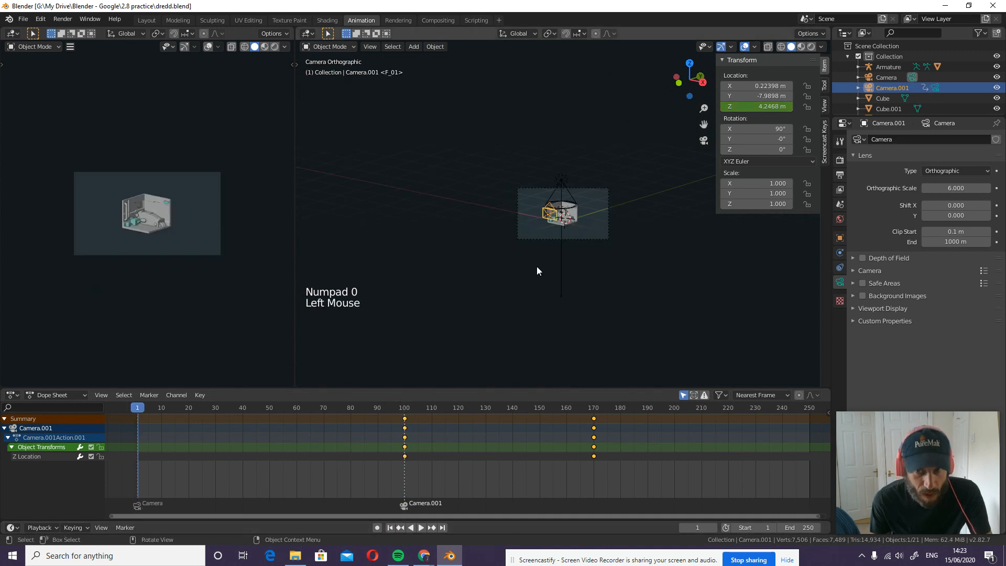
scroll(632, 242, up, 7)
scroll(631, 241, down, 1)
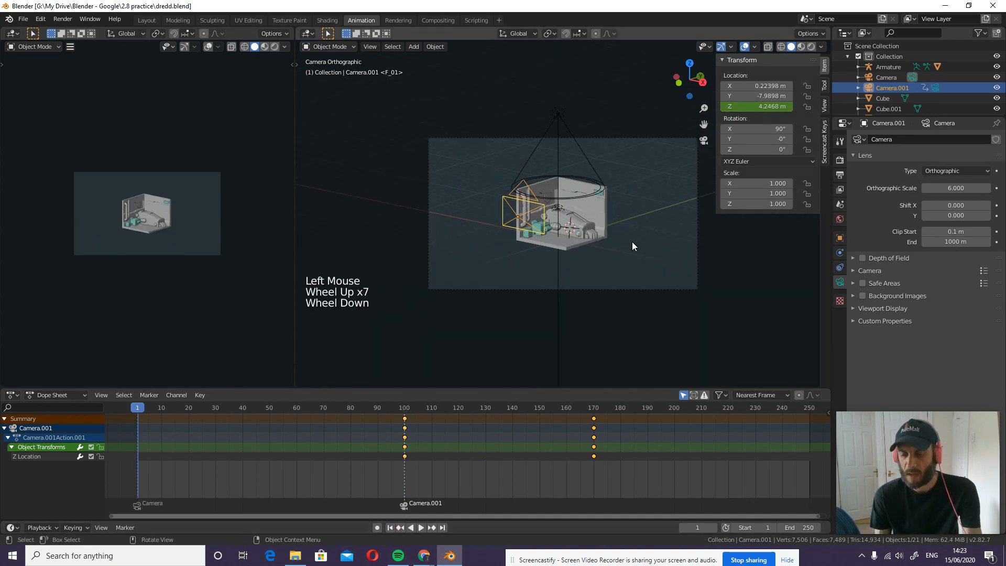
key(space)
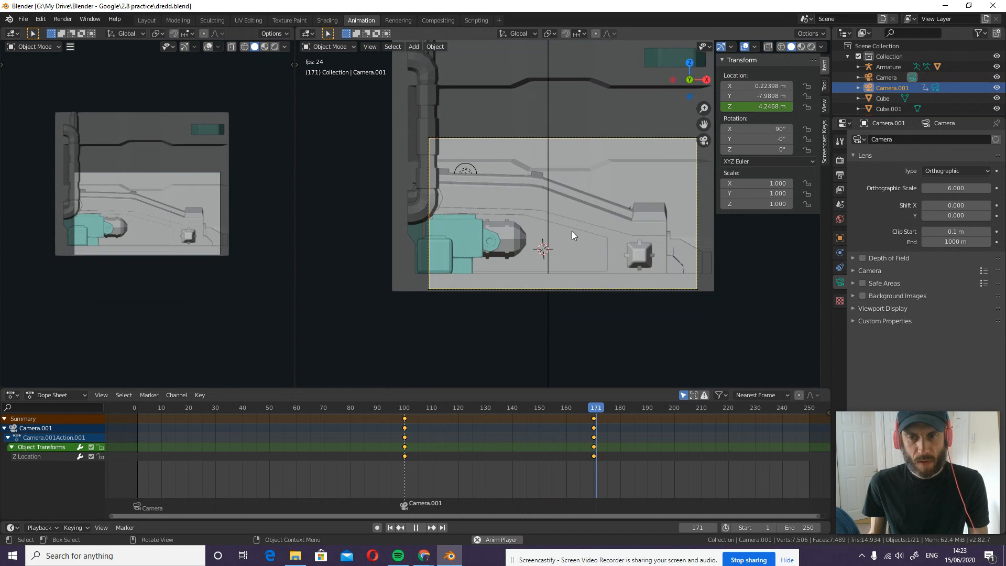
Step: Deselect all objects during playback, and stop the animation with the playhead back at frame 0
key(alt+a)
key(alt+a)
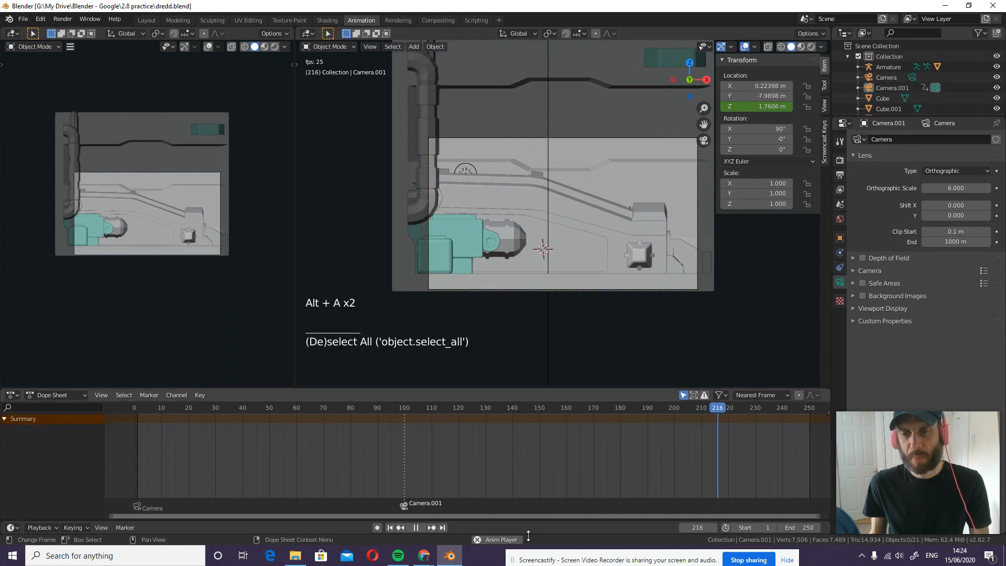
key(space)
click(676, 412)
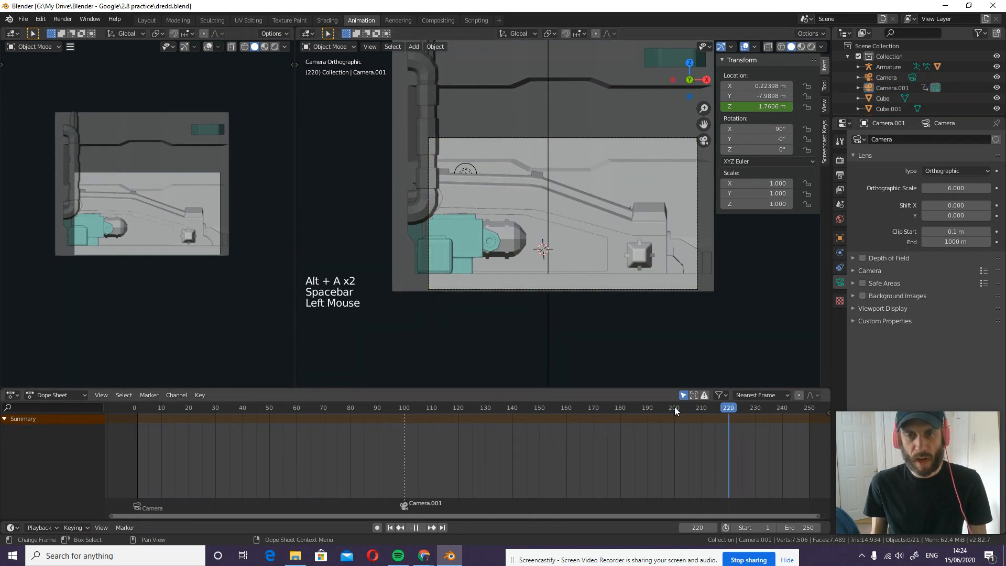
drag(676, 411, 112, 423)
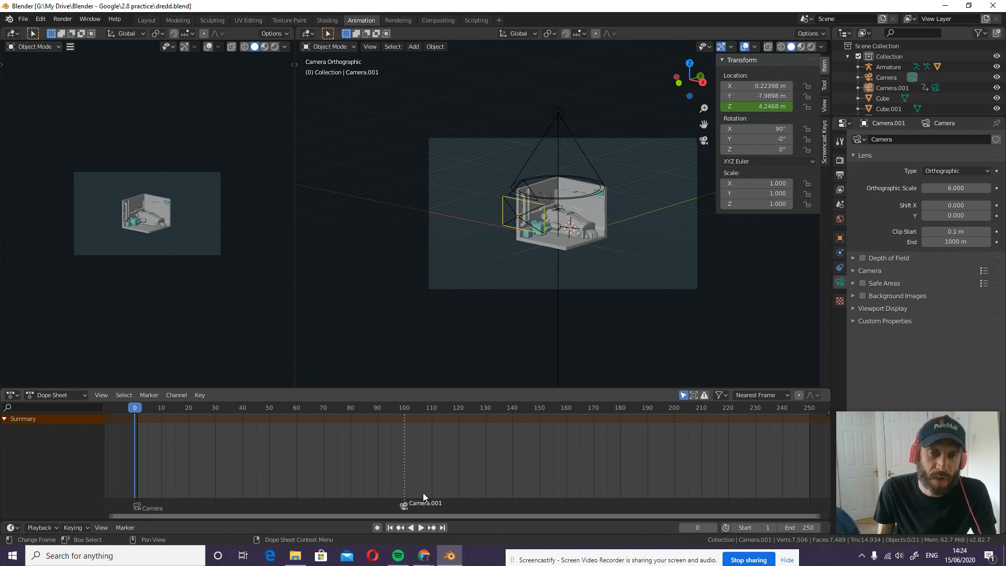
click(509, 557)
drag(510, 557, 504, 553)
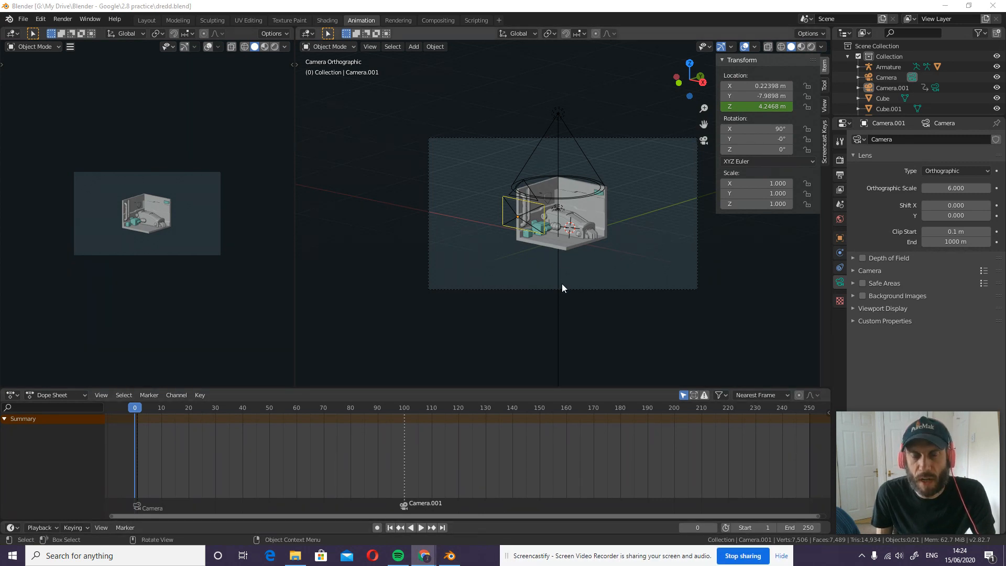